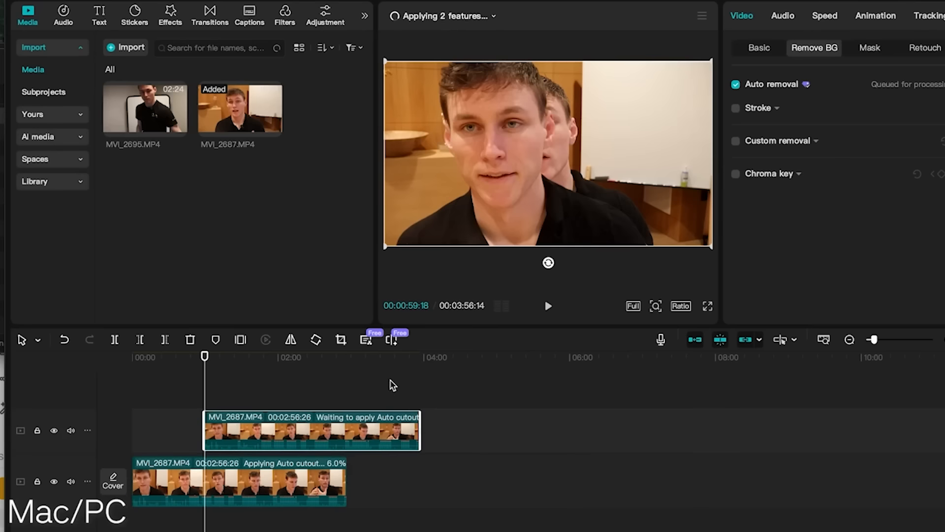
Stack the two MVI_2687.MP4 clips from the timeline start, with the auto-cutout copy on the upper track and the plain copy below.
click(390, 370)
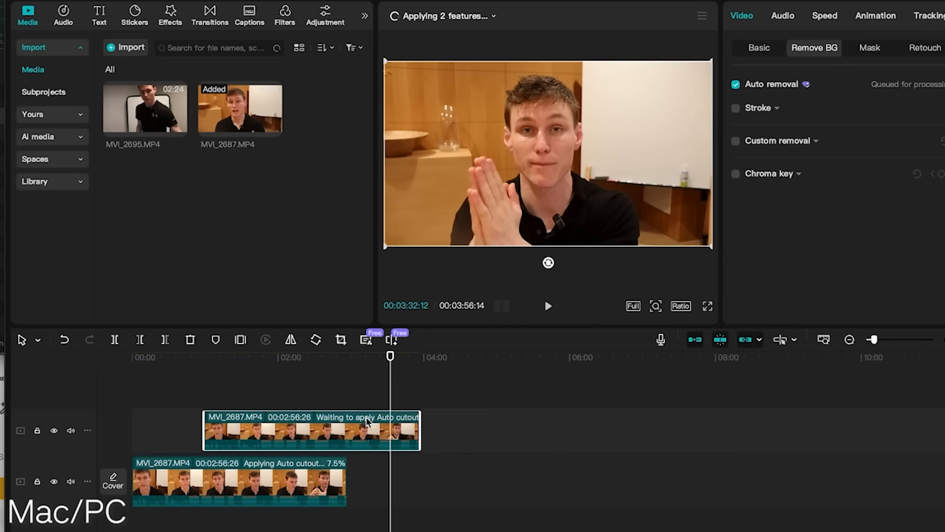
drag(307, 445, 431, 486)
click(514, 359)
drag(260, 485, 262, 431)
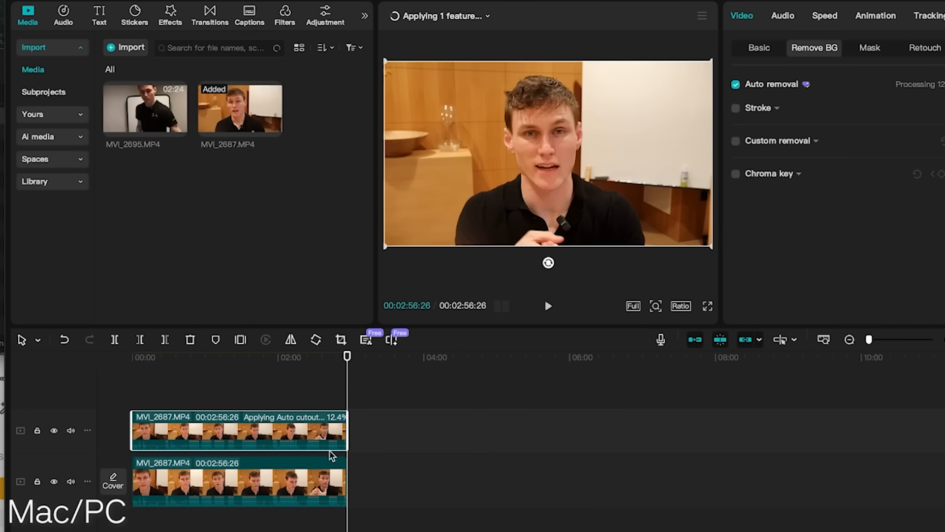
Scrub through the two stacked clips to check that their footage lines up, ending around 00:00:45.
click(212, 358)
drag(209, 359, 263, 357)
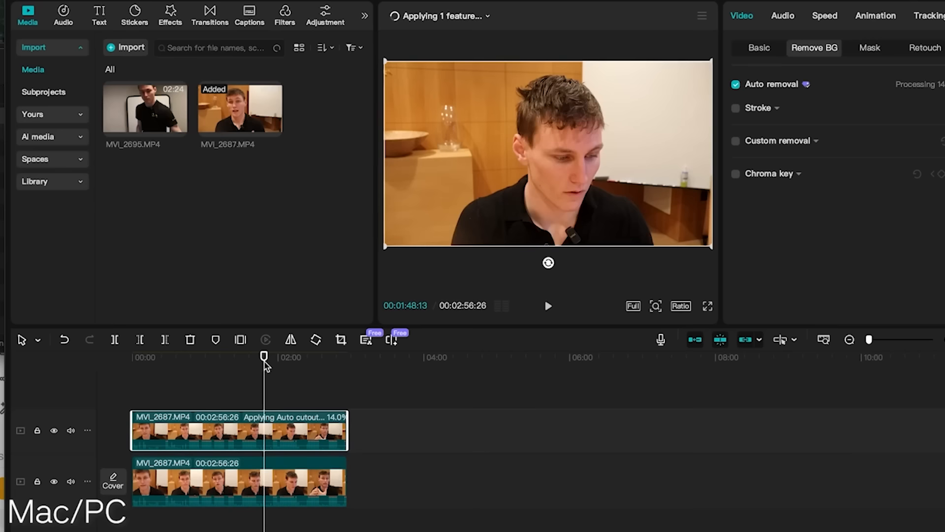
click(211, 485)
click(394, 440)
drag(276, 466, 362, 473)
click(202, 381)
click(187, 373)
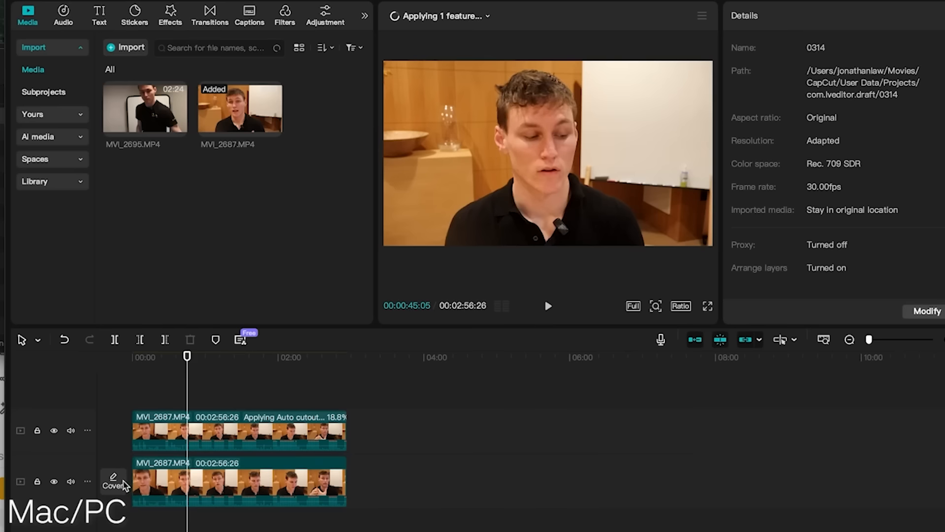
Hide the lower video track to preview the cutout at about 00:00:16, and show the track again.
click(55, 481)
drag(187, 370, 152, 374)
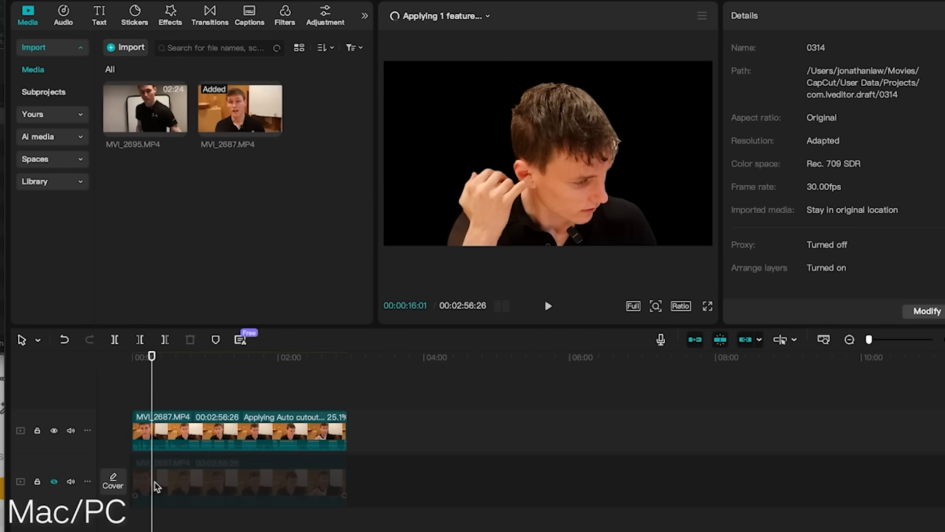
click(210, 473)
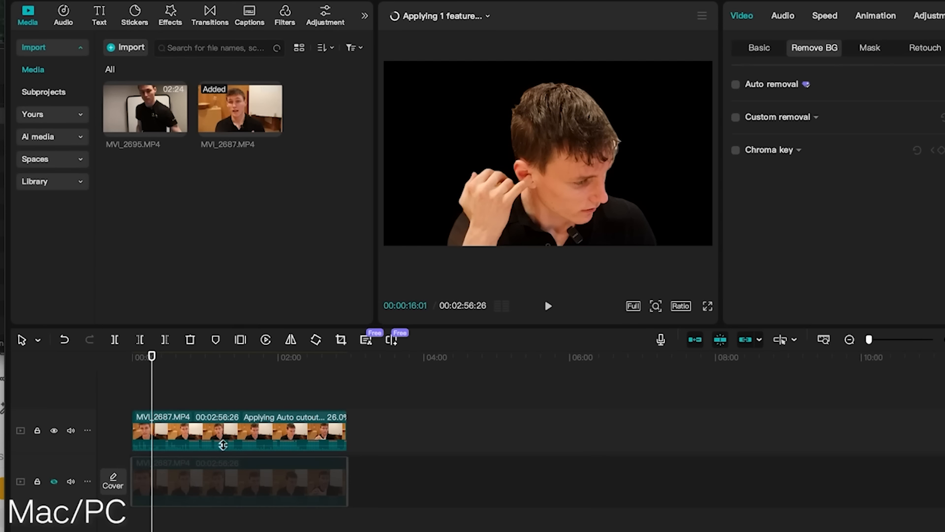
click(55, 482)
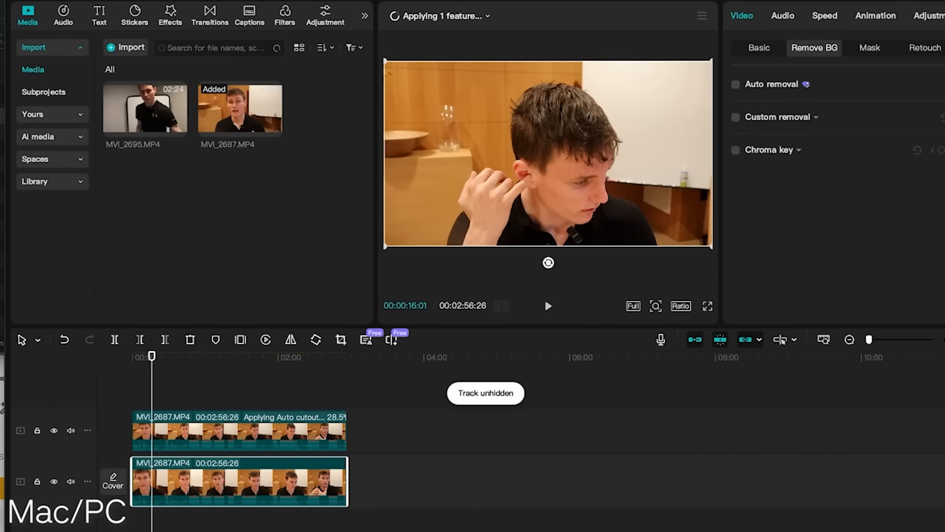
Add a default text above both videos, extend it to about one minute and position it near the timeline start.
click(99, 15)
drag(132, 69, 224, 409)
scroll(200, 401, up, 2)
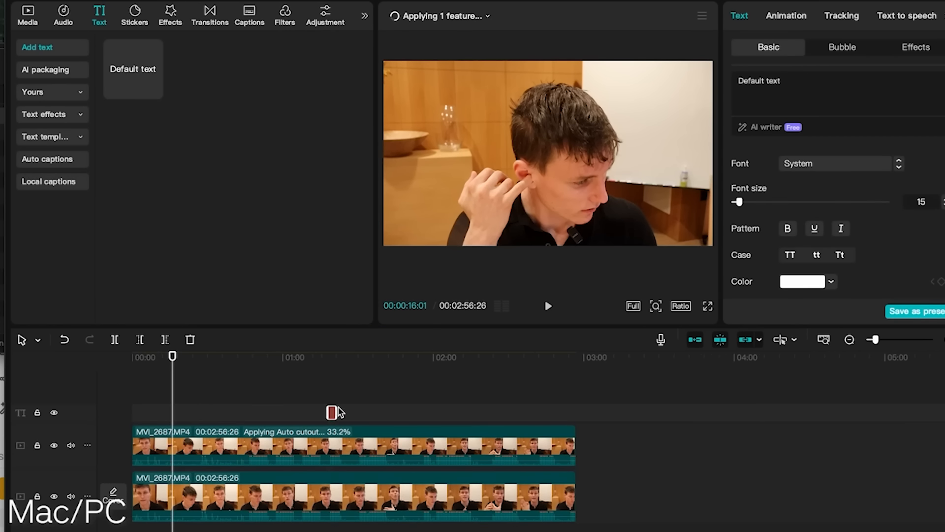
drag(338, 411, 480, 411)
drag(394, 411, 207, 412)
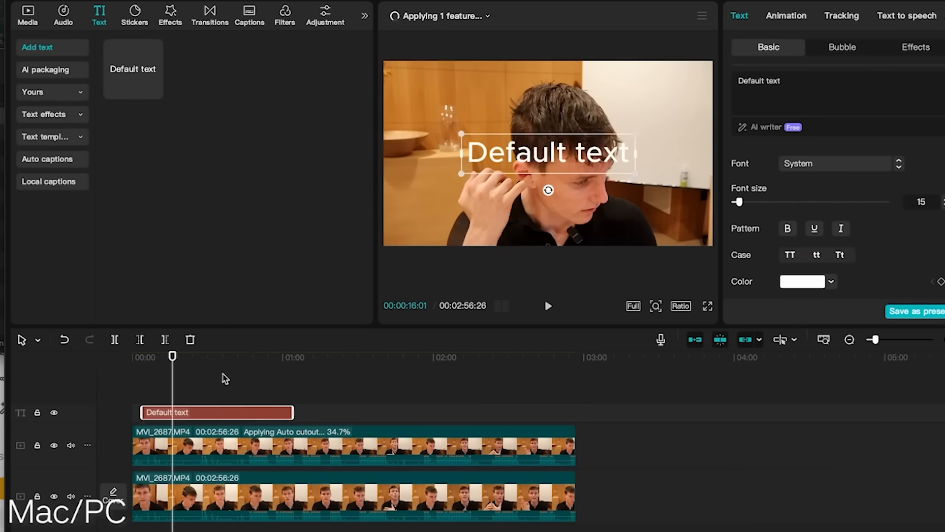
Move the playhead to about 00:00:35 and replace the default wording with "COOL EFFECT".
click(221, 367)
double_click(492, 156)
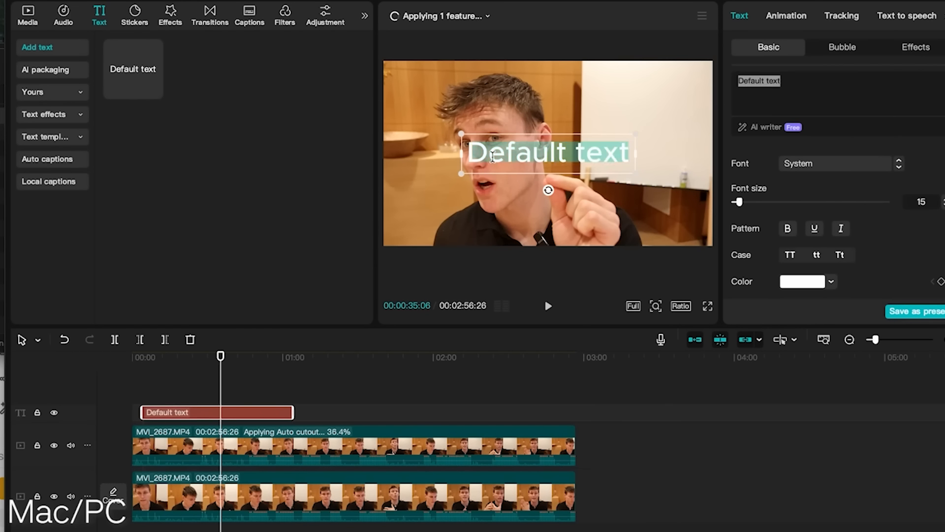
text(COOL EFFECT)
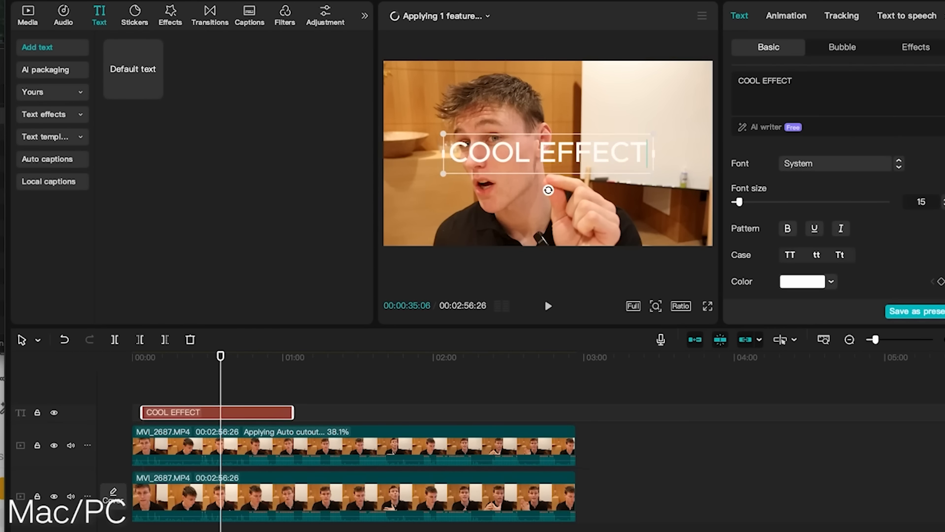
Move the background-removed clip to the track above the COOL EFFECT text so the text sits between the two videos.
click(280, 449)
click(260, 417)
click(285, 445)
drag(286, 445, 280, 414)
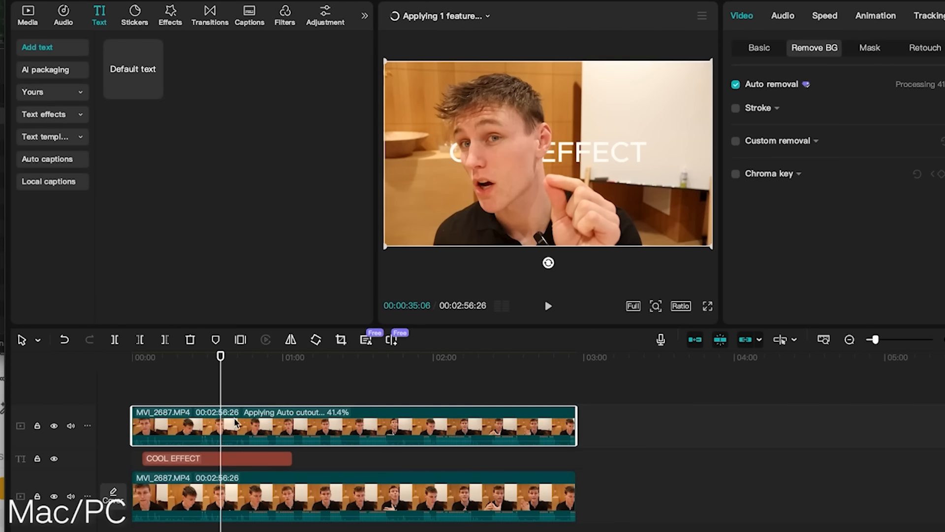
Hide the text and lower video tracks to inspect the cutout along the timeline, and show both tracks again.
drag(199, 353, 217, 374)
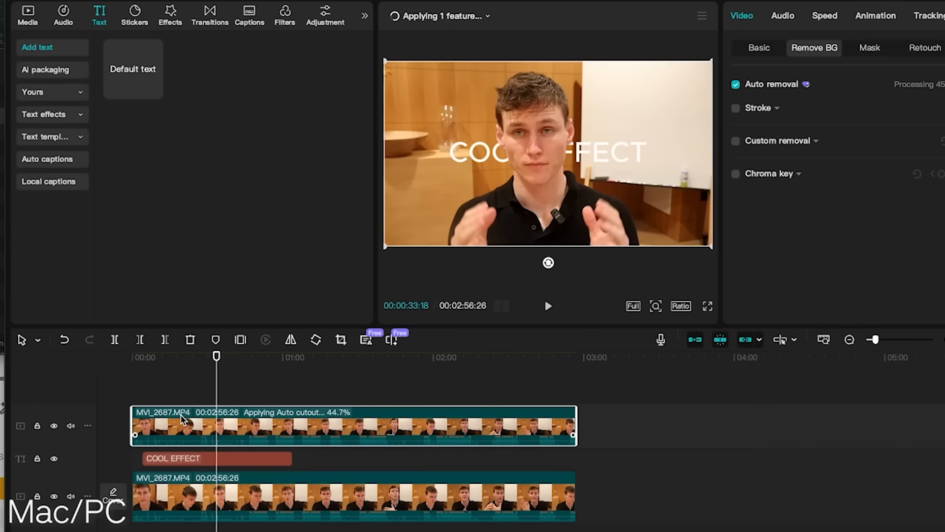
click(54, 459)
click(54, 496)
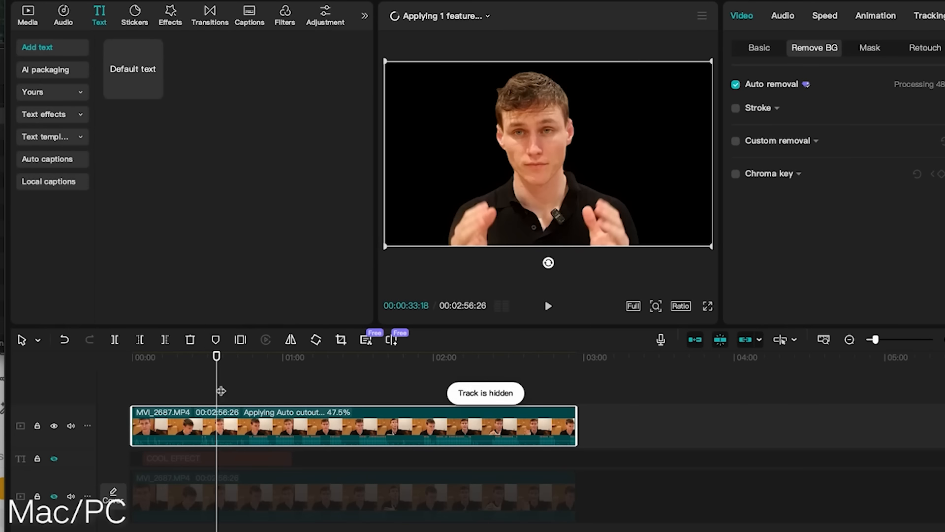
drag(217, 356, 470, 461)
click(55, 458)
click(54, 496)
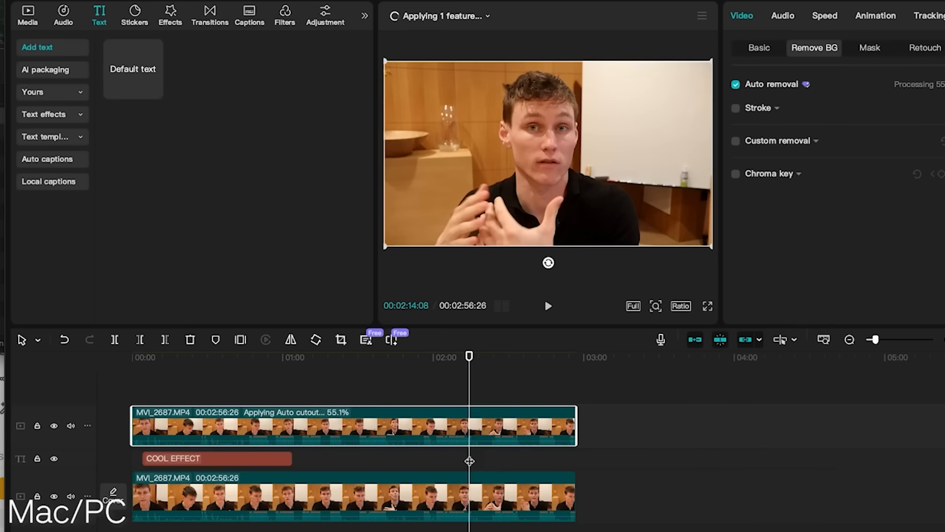
Scrub back to about 00:00:40 to preview the COOL EFFECT text behind the person, and reselect the upper clip.
click(377, 465)
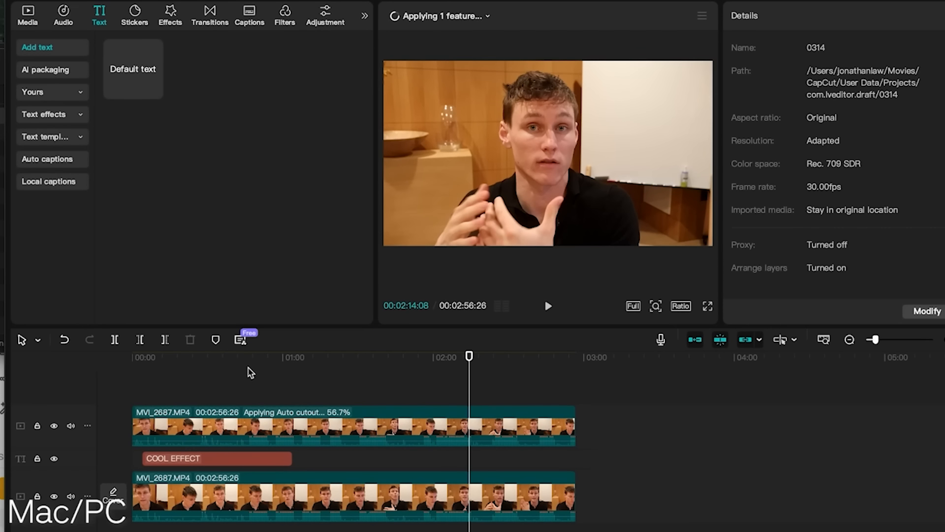
click(251, 362)
drag(240, 349, 233, 376)
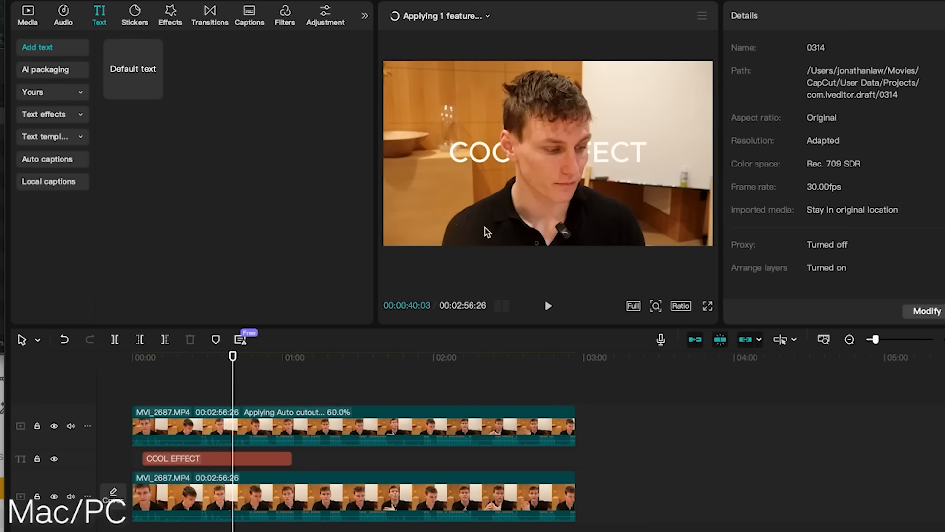
click(308, 431)
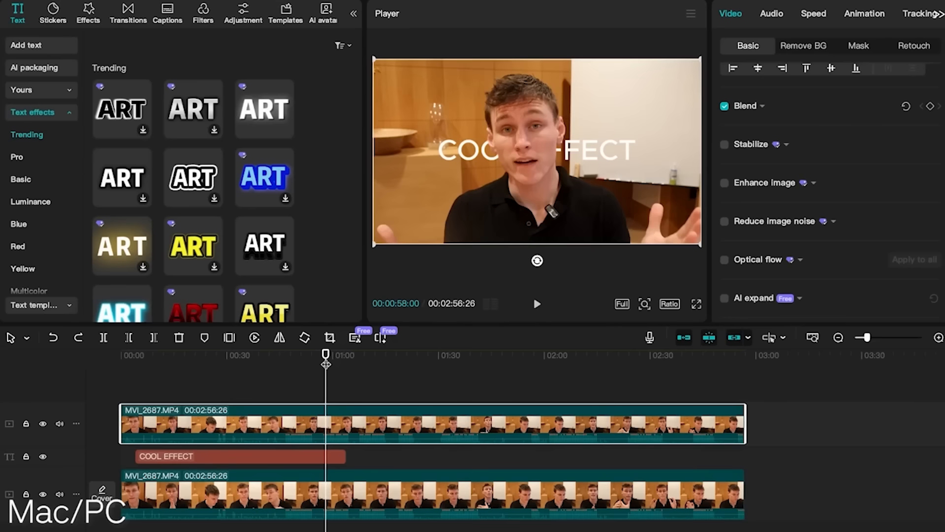
drag(327, 356, 443, 358)
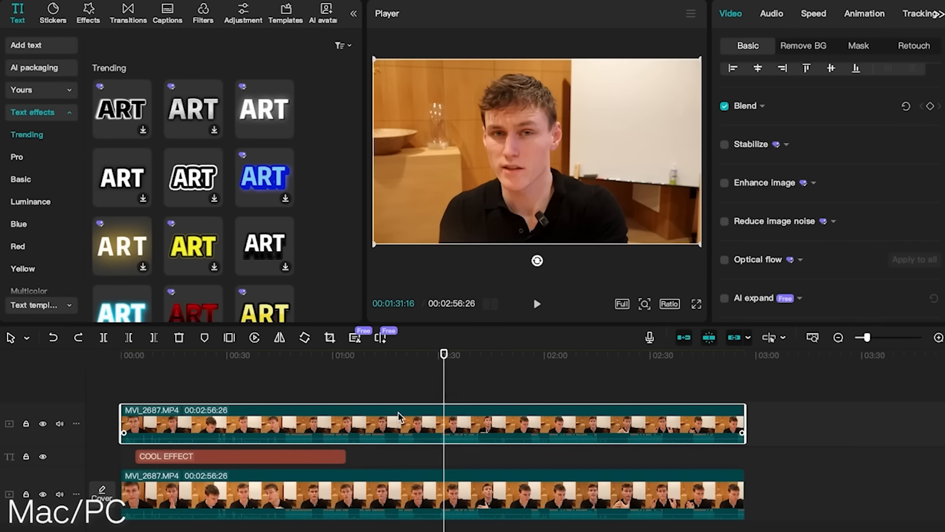
Turn on Stabilize for the upper clip with the level kept at Recommended, and scrub to about 00:02:07.
click(726, 147)
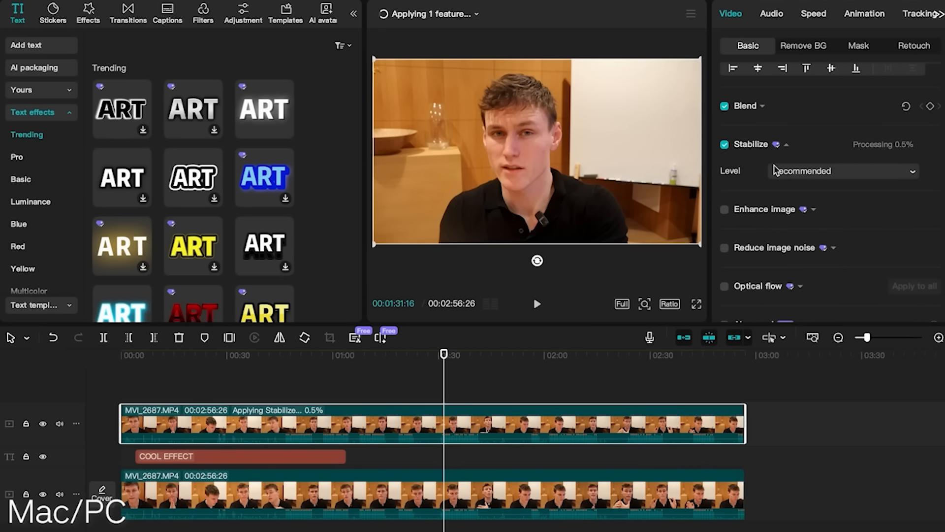
click(789, 169)
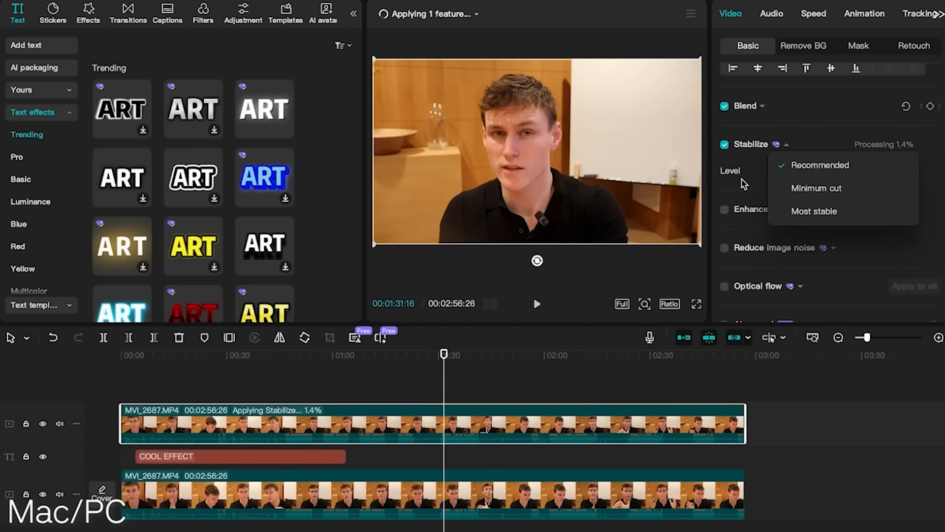
click(757, 181)
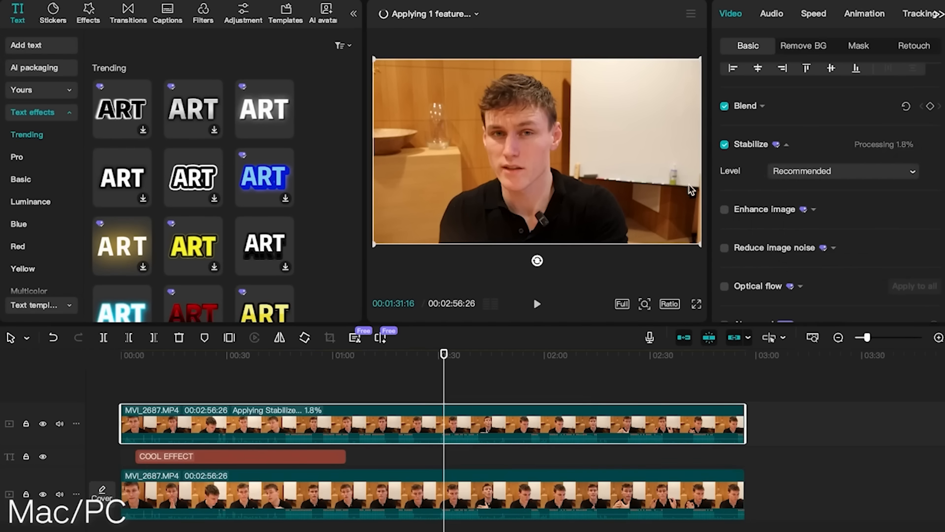
click(467, 362)
drag(467, 354, 571, 350)
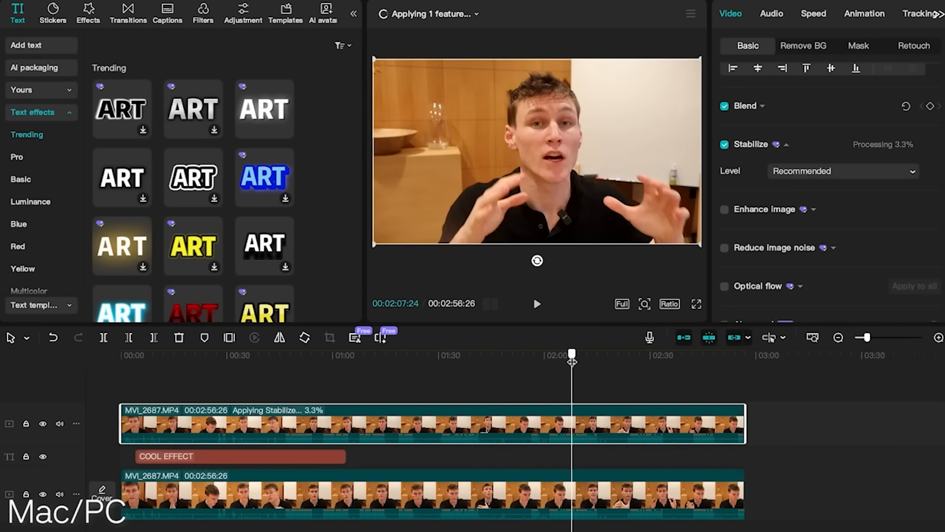
Trim the ends of the upper and lower clips to a length of about 00:01:55.
drag(745, 419, 531, 421)
click(738, 495)
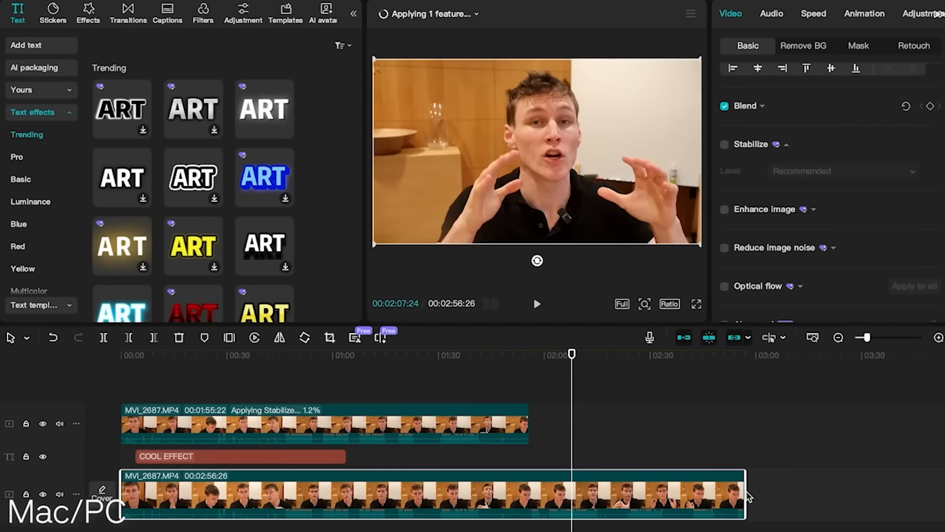
drag(738, 491, 531, 492)
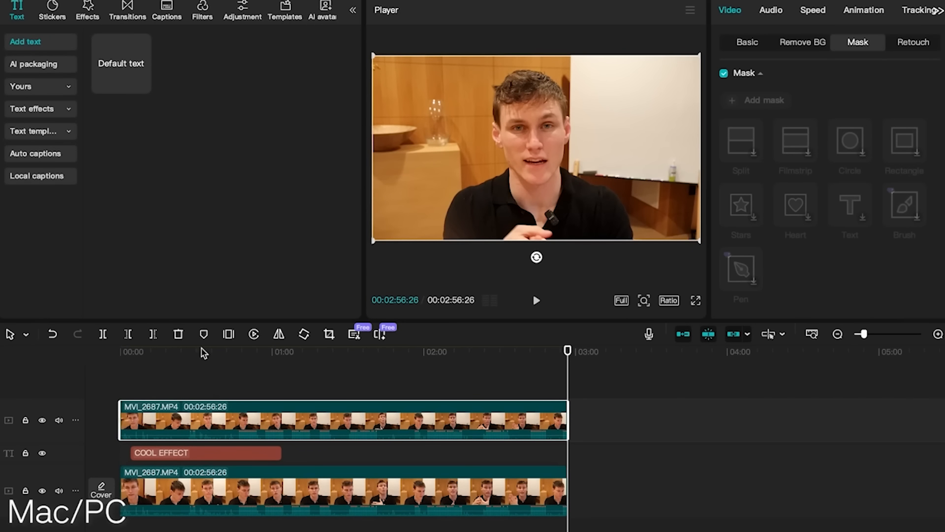
Check the text and upper video layers and preview the text-behind-person effect at about 00:00:46.
click(235, 453)
click(272, 429)
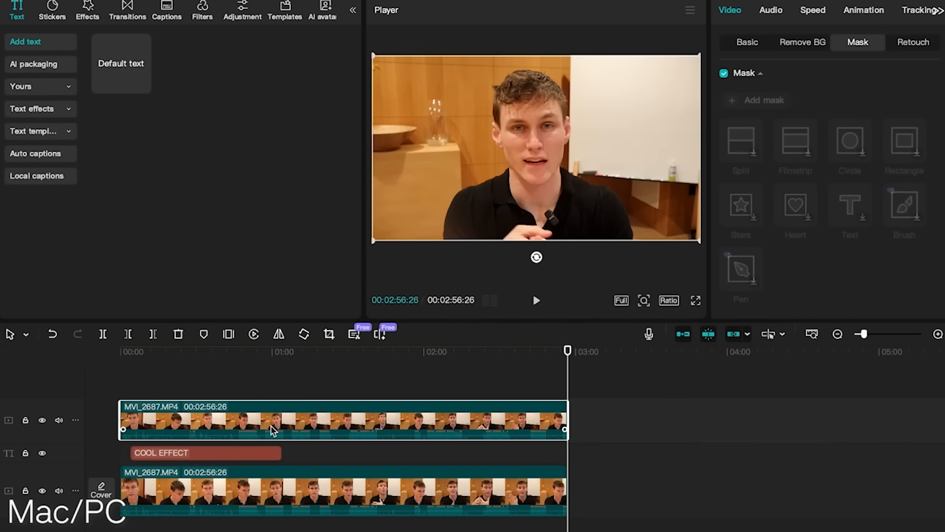
click(249, 455)
click(238, 376)
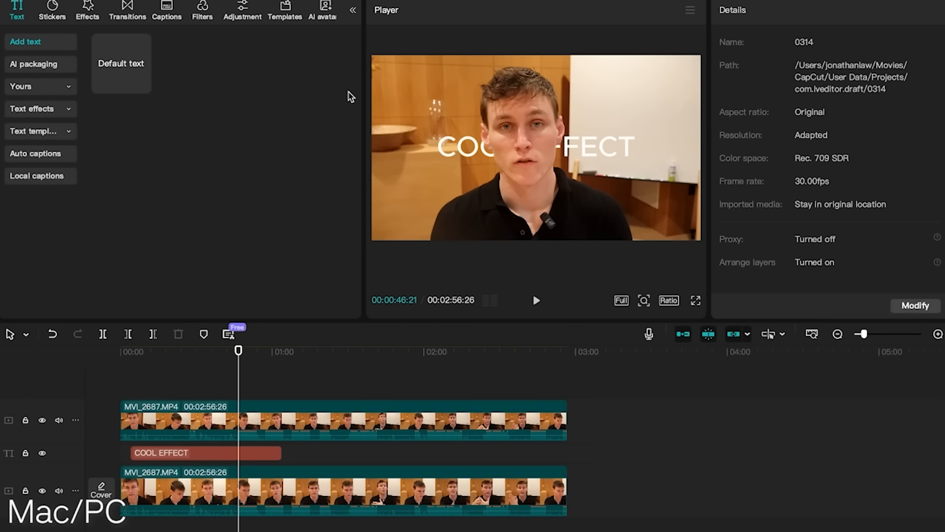
Try enlarging the upper clip's scale and undo the change.
click(285, 423)
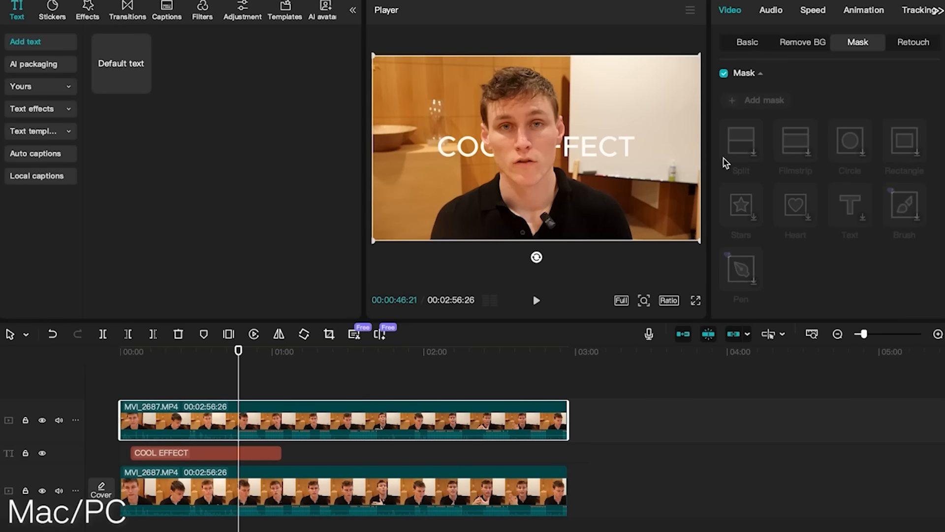
click(749, 43)
drag(748, 113, 774, 124)
key(ctrl+z)
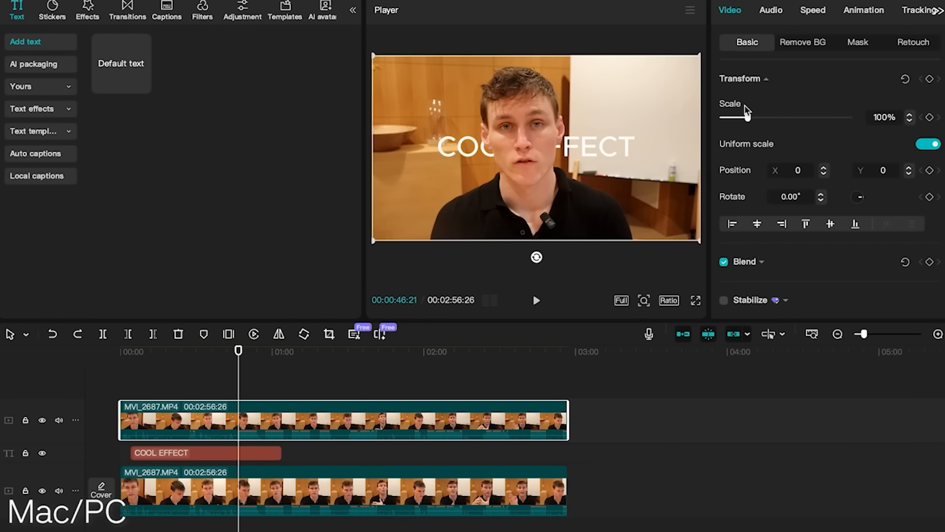
Look through the upper clip's background removal, mask and retouch options, declining facial recognition for skin retouching.
scroll(830, 268, down, 1)
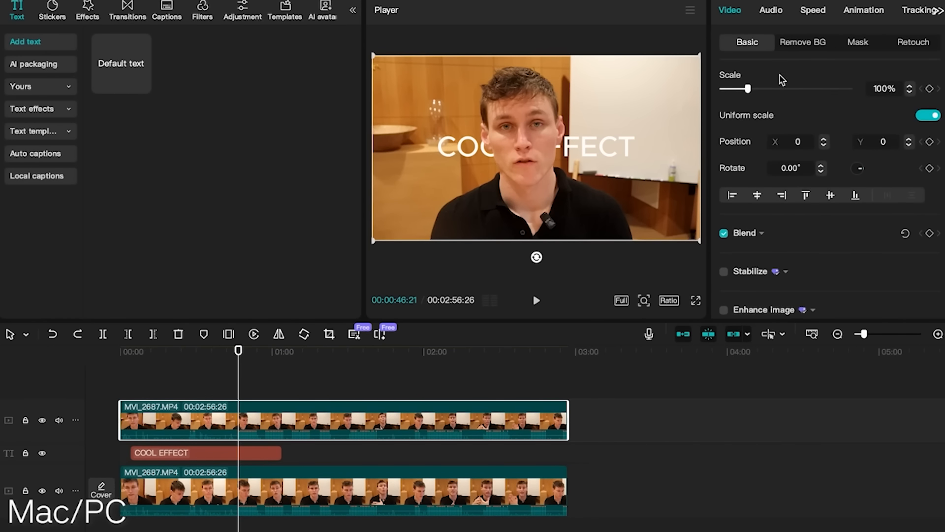
click(796, 44)
click(860, 44)
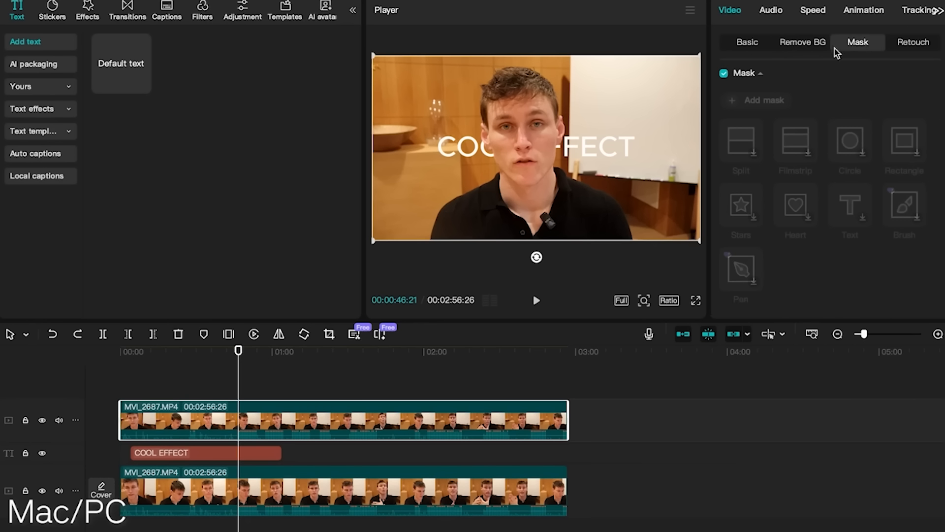
click(907, 44)
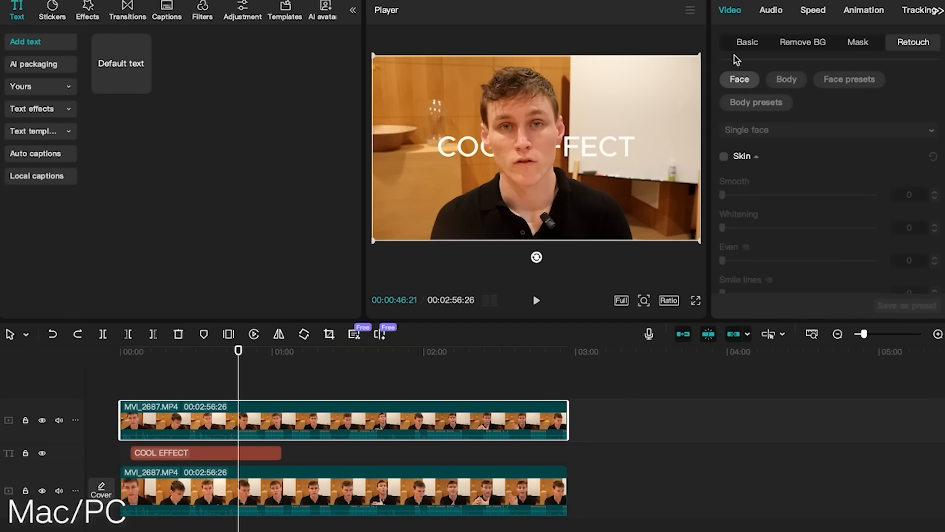
click(724, 156)
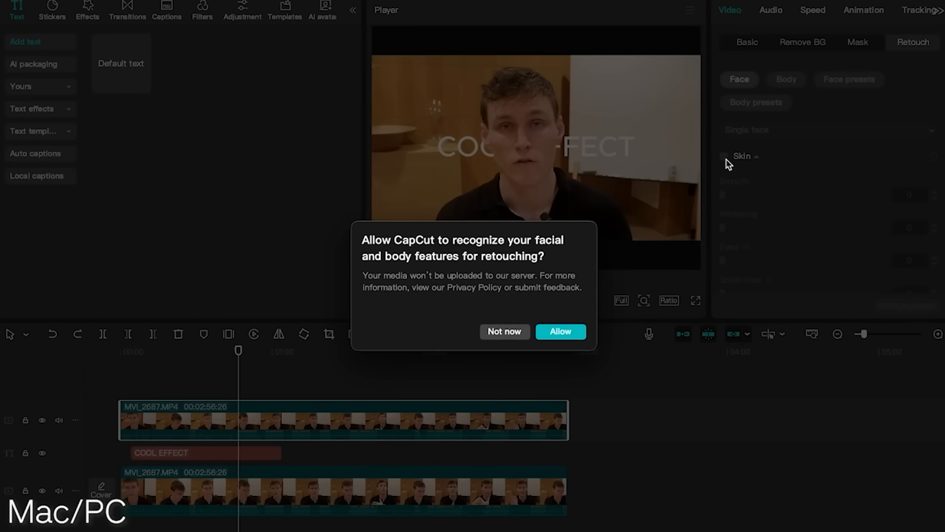
click(507, 332)
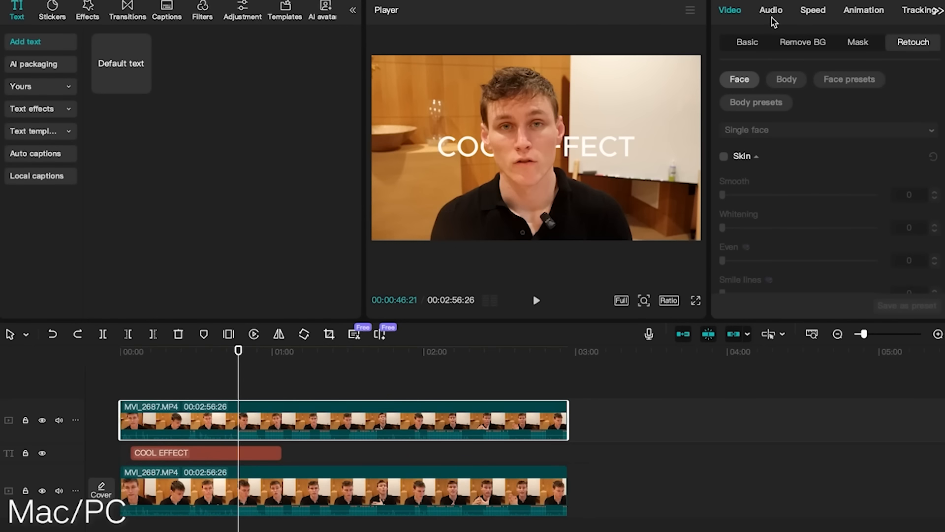
Look through the upper clip's audio, speed and animation options.
click(772, 15)
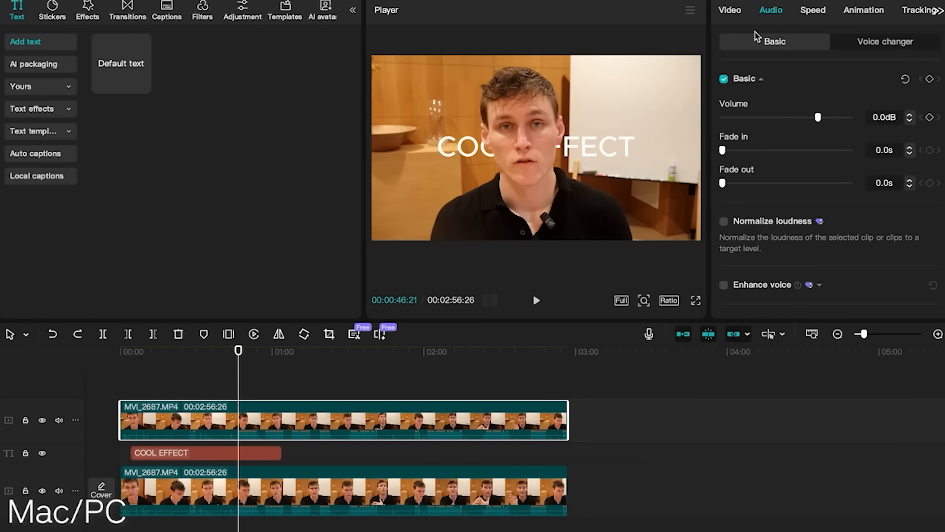
click(815, 14)
click(873, 18)
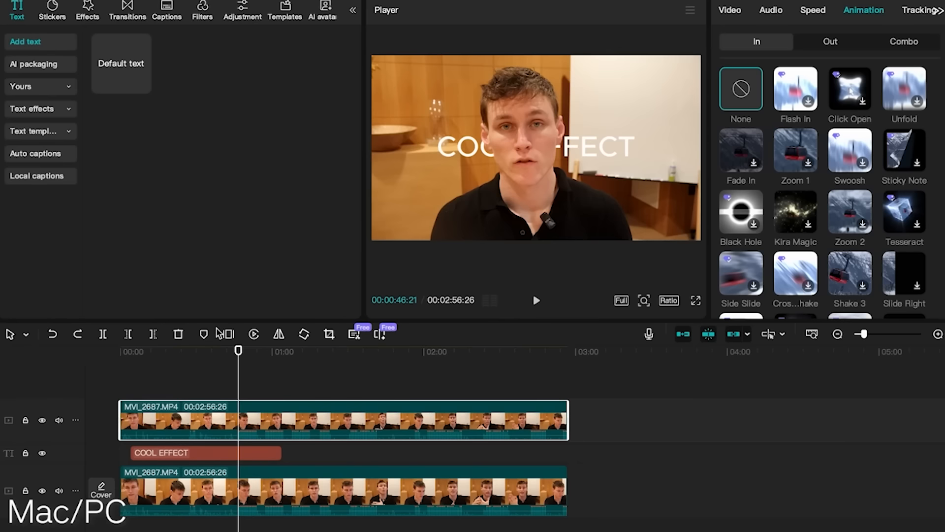
Browse the trending text effects and preview the glowing white ART style.
click(32, 108)
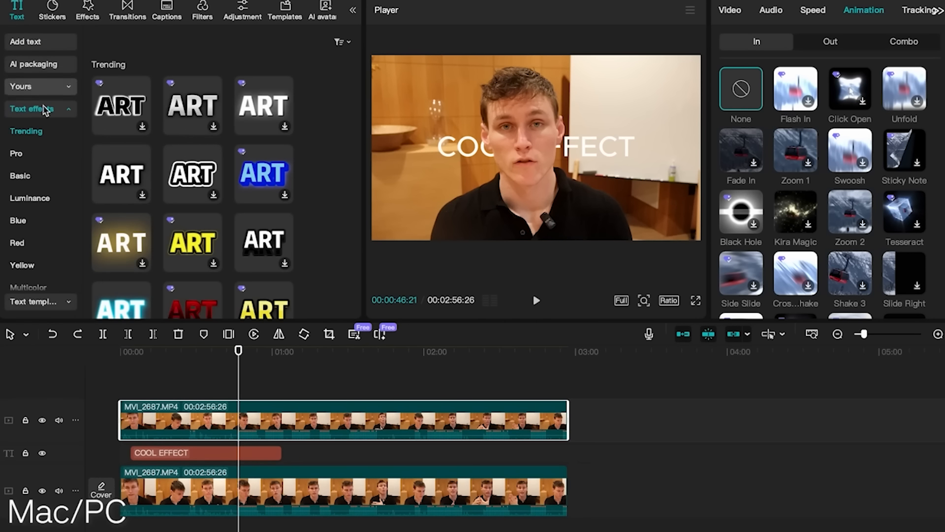
click(281, 123)
key(space)
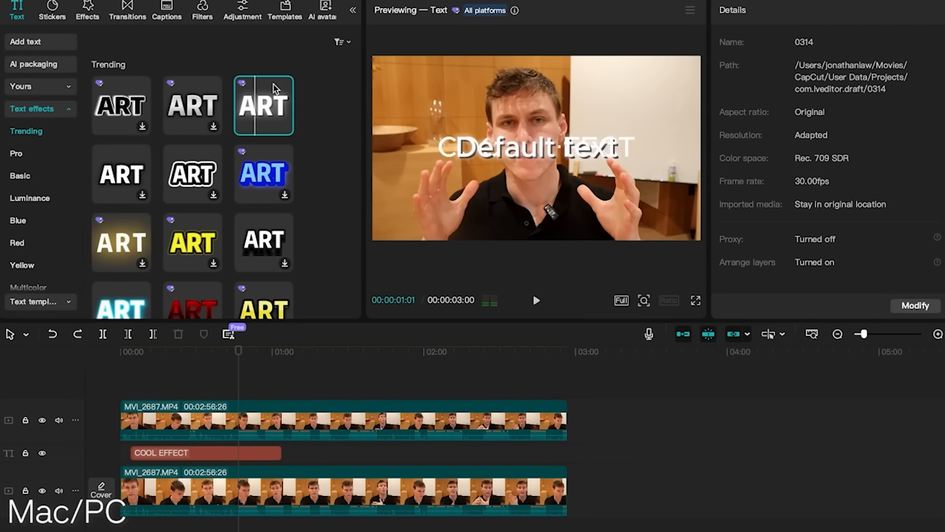
Look through the trending video effects and the recommended templates.
click(89, 15)
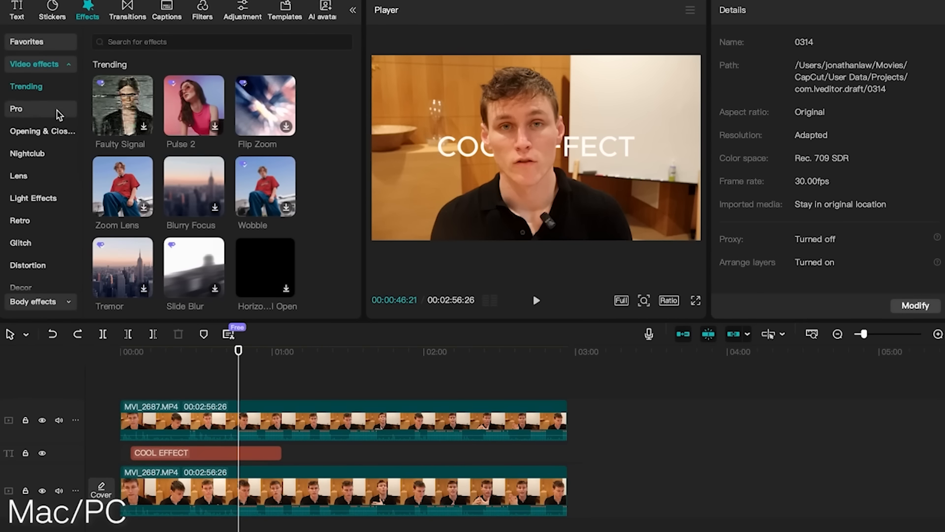
scroll(189, 175, down, 3)
scroll(190, 176, down, 15)
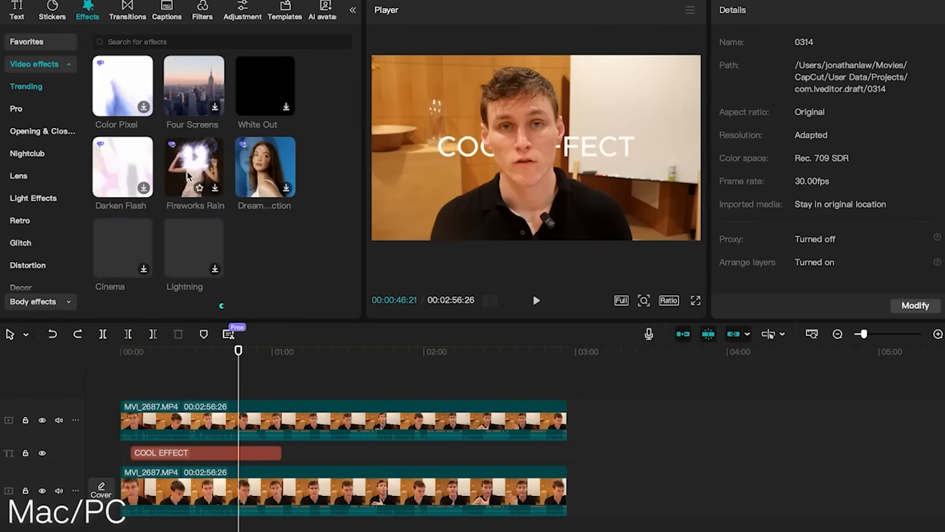
scroll(179, 104, up, 10)
scroll(179, 104, up, 5)
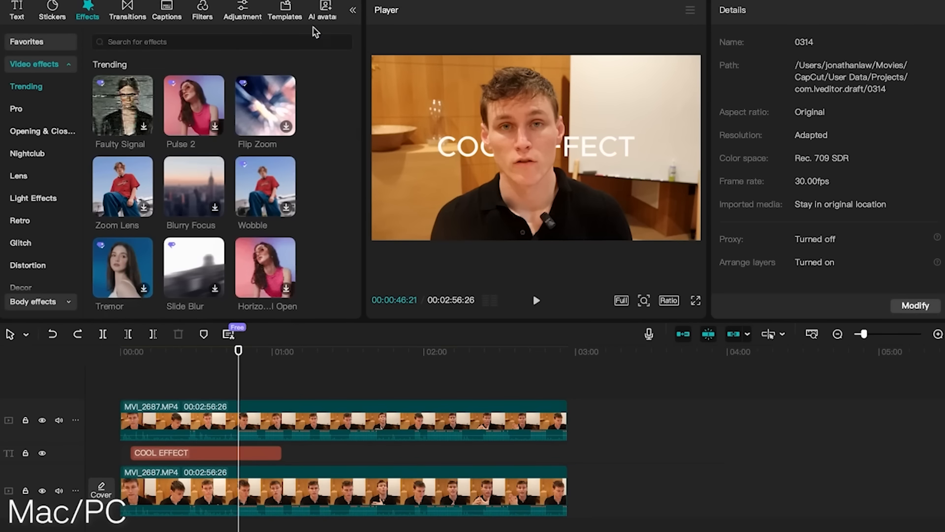
click(283, 18)
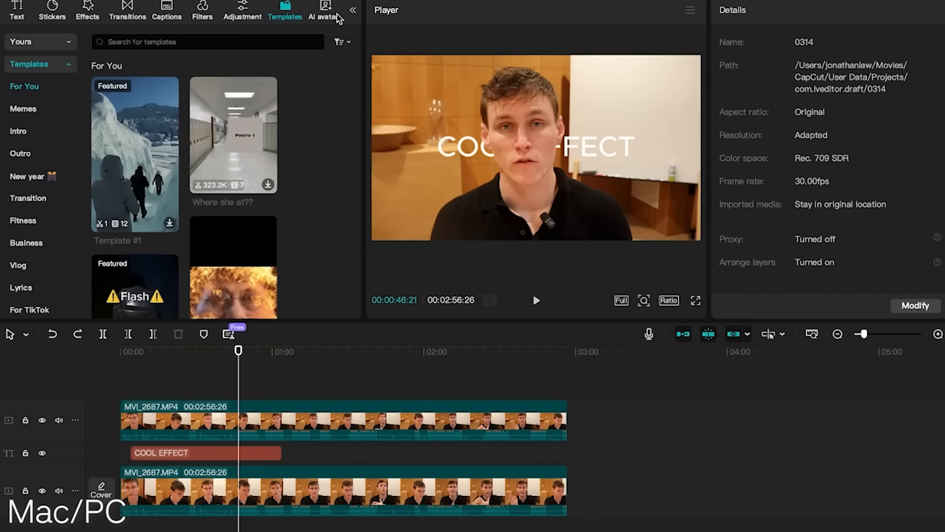
Scrub past the text to about 00:01:34 and check the player's color oscilloscope and still-frame export options.
click(314, 359)
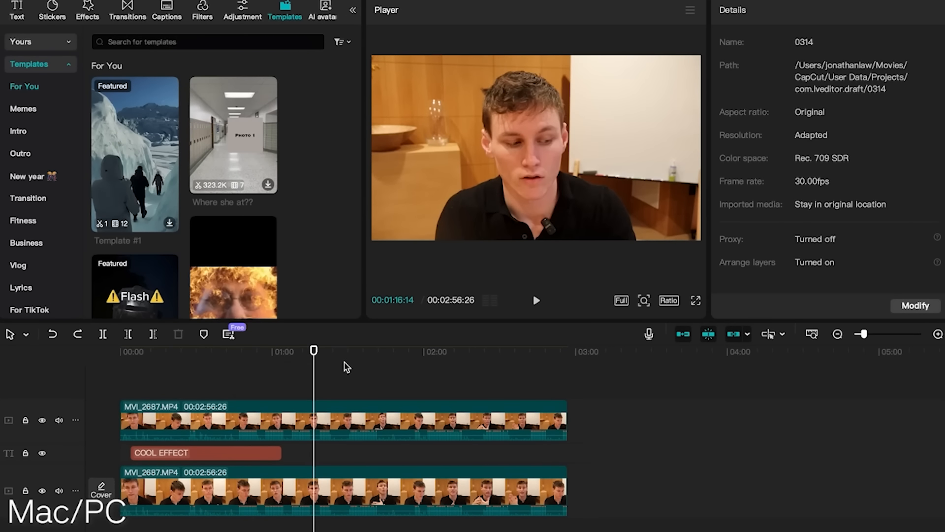
drag(317, 353, 358, 352)
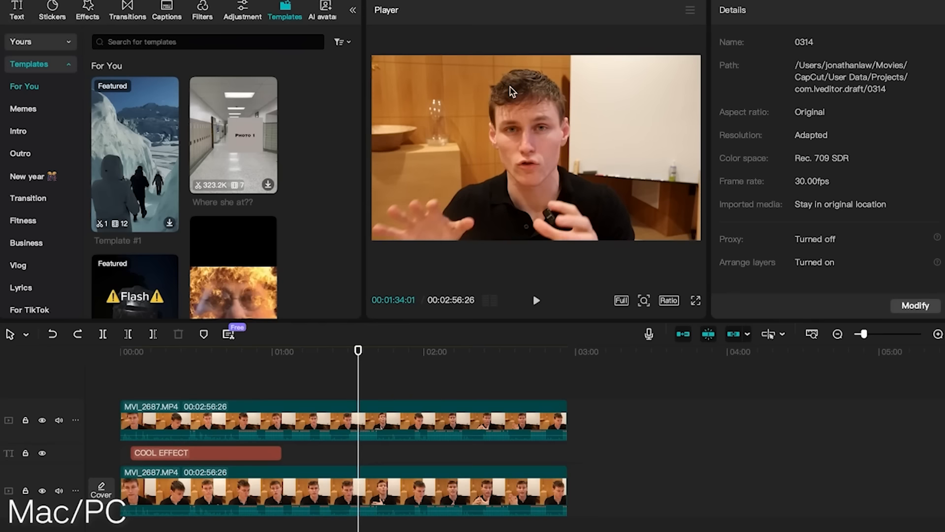
click(691, 10)
mouse_move(666, 36)
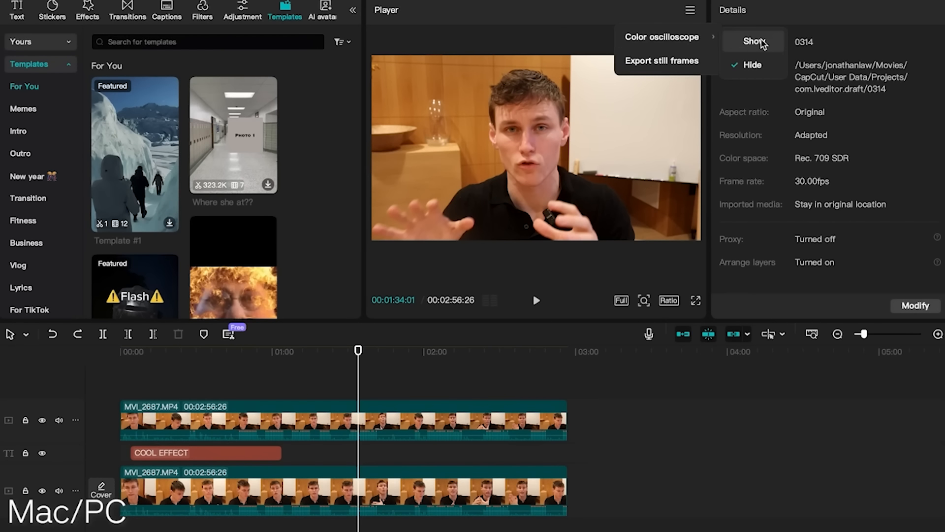
click(555, 13)
scroll(344, 403, up, 2)
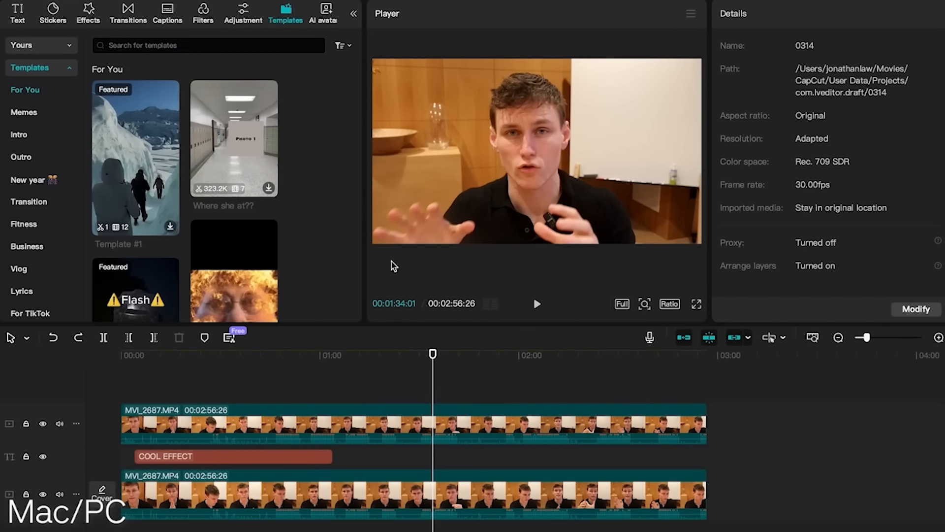
scroll(488, 411, up, 1)
scroll(477, 396, up, 1)
click(722, 361)
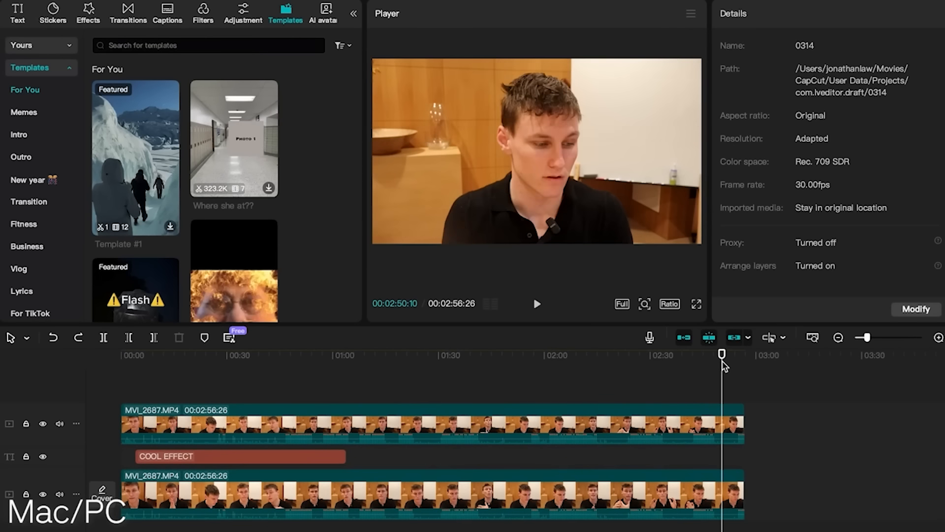
click(620, 354)
drag(604, 356, 325, 362)
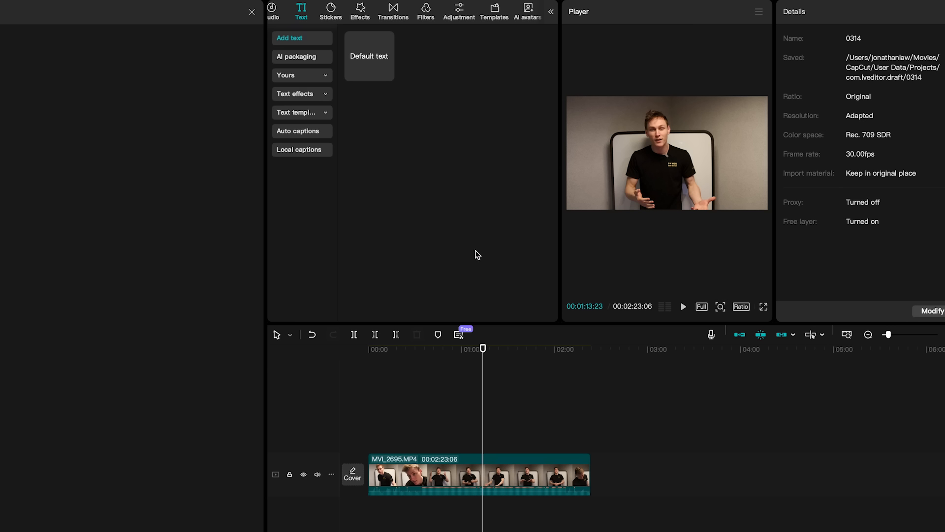
Skim the MVI_2695.MP4 clip at about 00:02:15, 00:00:47 and 00:01:32.
click(579, 427)
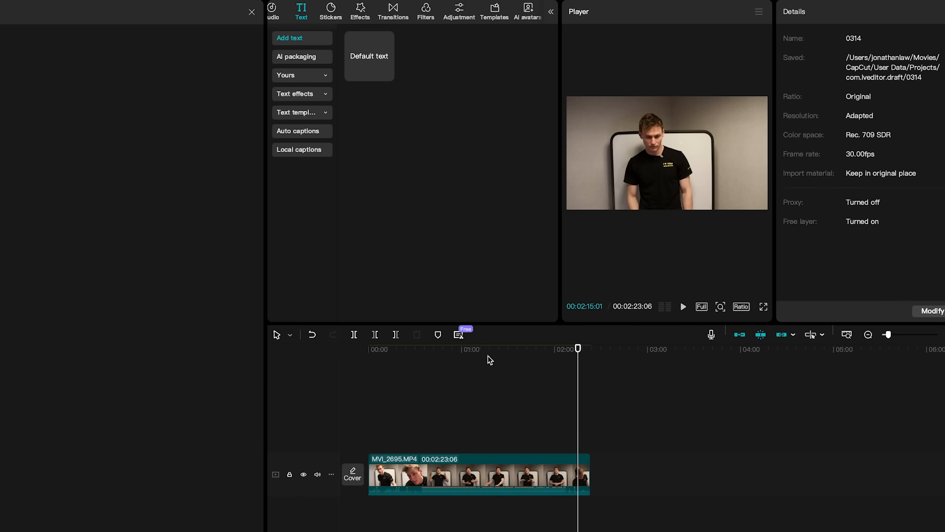
click(442, 360)
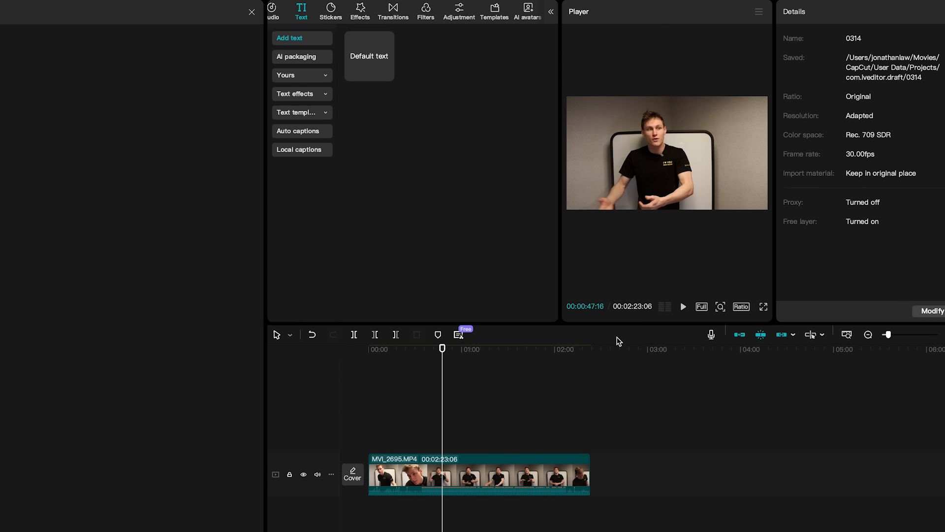
click(513, 347)
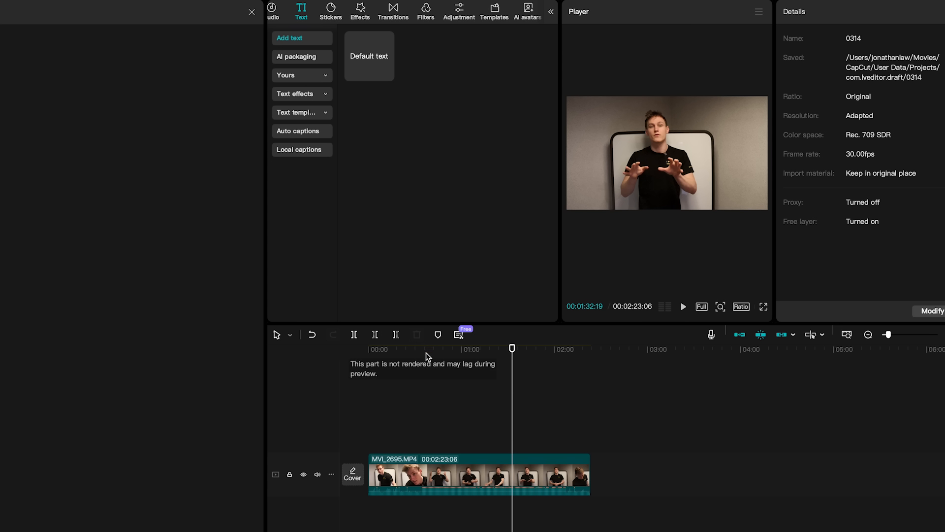
Add a default text clip above the footage, extend it to about 15 seconds and place it at about 00:01:30.
mouse_move(370, 55)
drag(371, 55, 441, 419)
scroll(443, 441, up, 2)
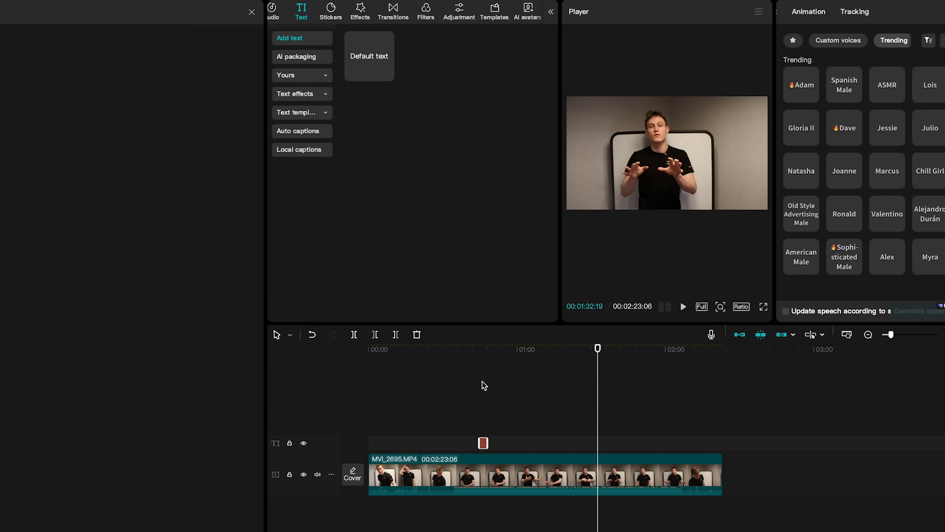
click(488, 350)
scroll(482, 403, up, 1)
drag(515, 443, 678, 445)
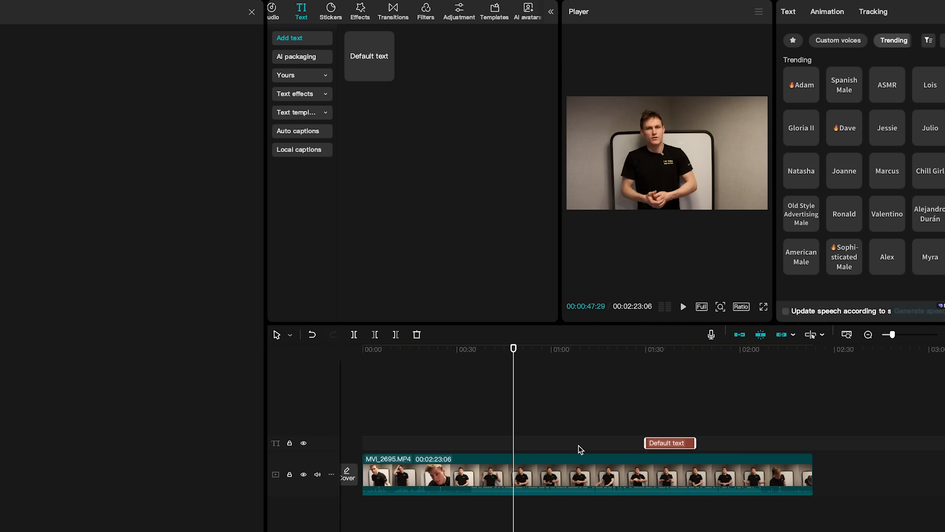
click(656, 433)
Split the MVI_2695.MP4 clip at 00:02:09:20 and select the piece after the cut.
click(771, 351)
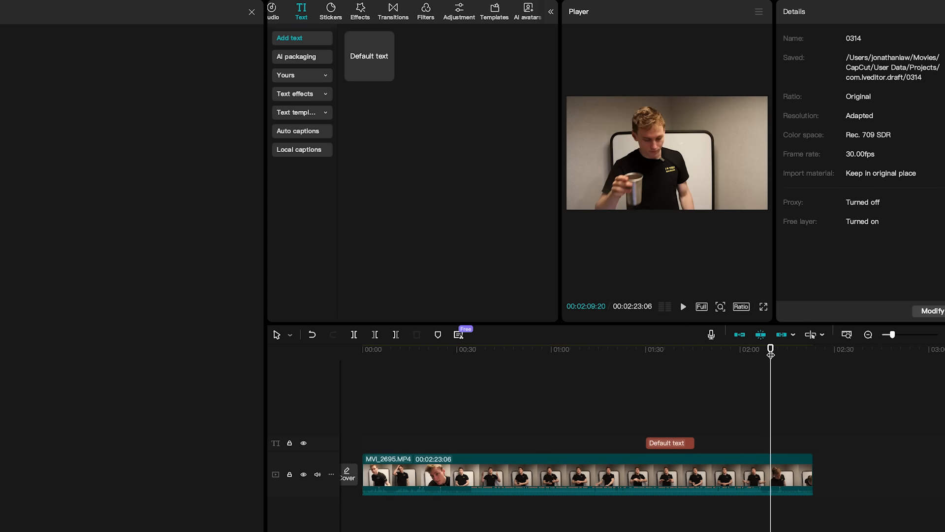
scroll(767, 456, up, 2)
scroll(768, 458, right, 2)
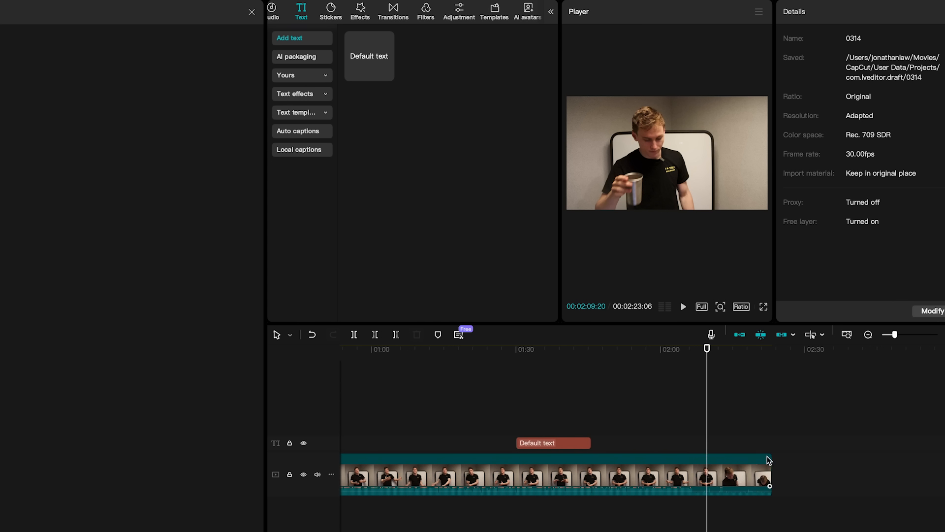
click(354, 336)
click(715, 491)
scroll(715, 491, up, 1)
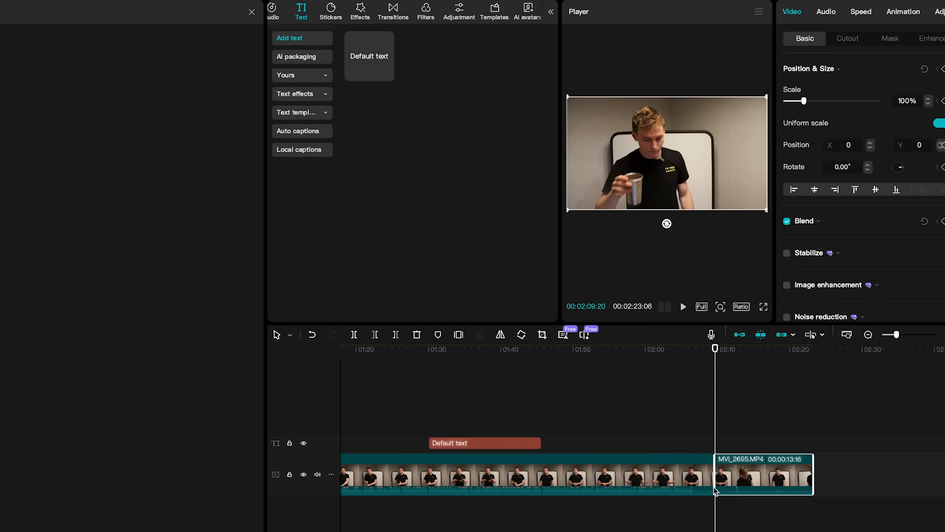
Look through the timeline cursor modes and preview the end piece at about 00:02:15.
click(290, 335)
mouse_move(744, 464)
mouse_down()
mouse_move(766, 465)
mouse_move(745, 463)
mouse_up()
click(277, 337)
click(304, 358)
click(758, 392)
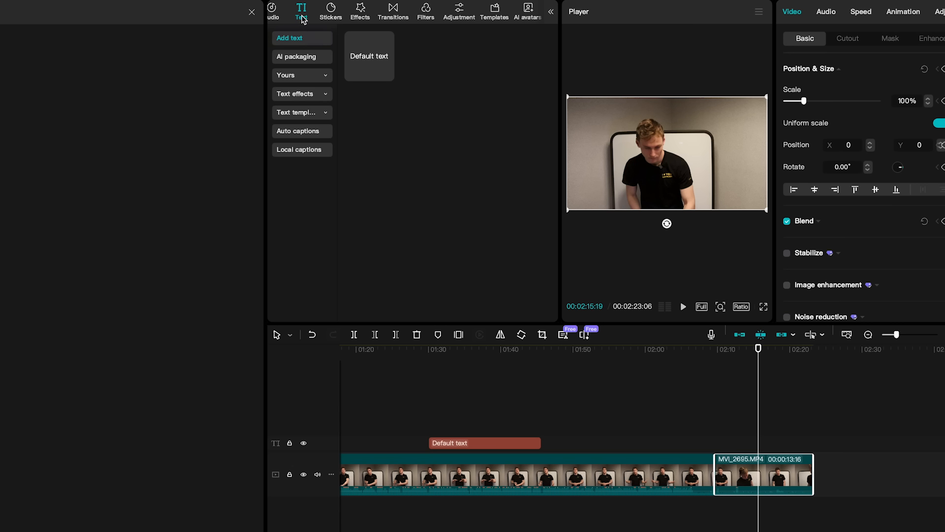
Generate auto captions with English as the source language and no translation.
click(308, 134)
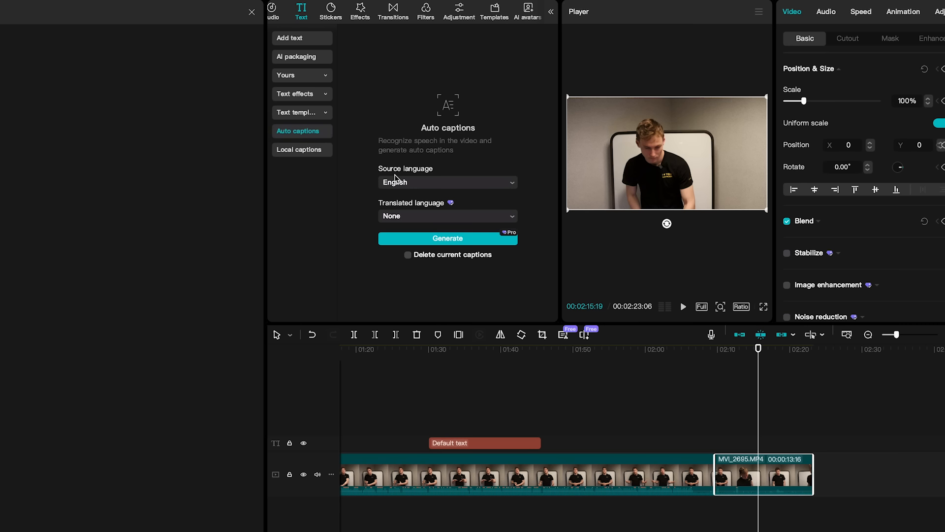
click(393, 218)
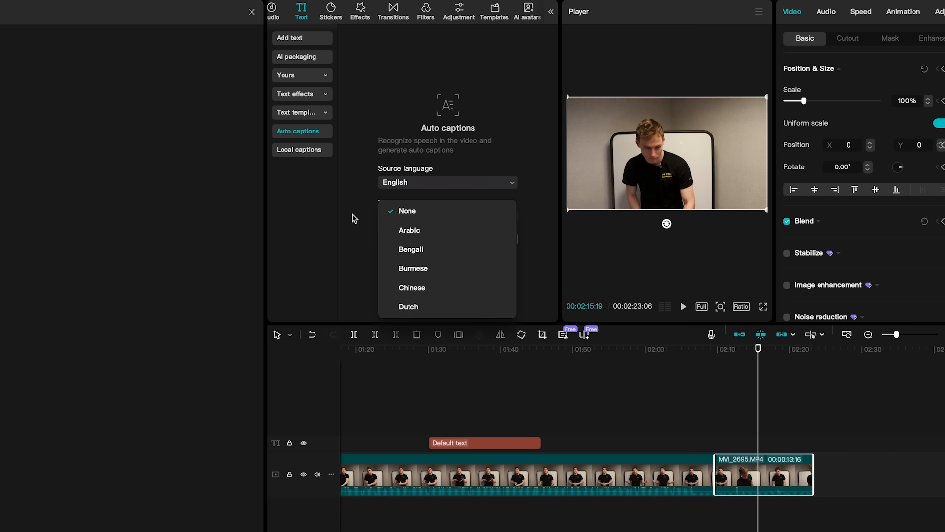
click(352, 276)
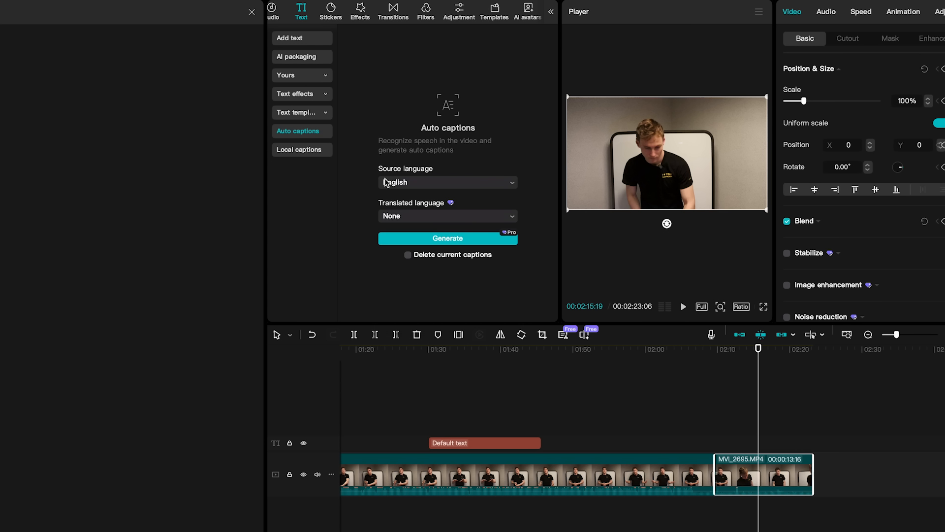
click(447, 238)
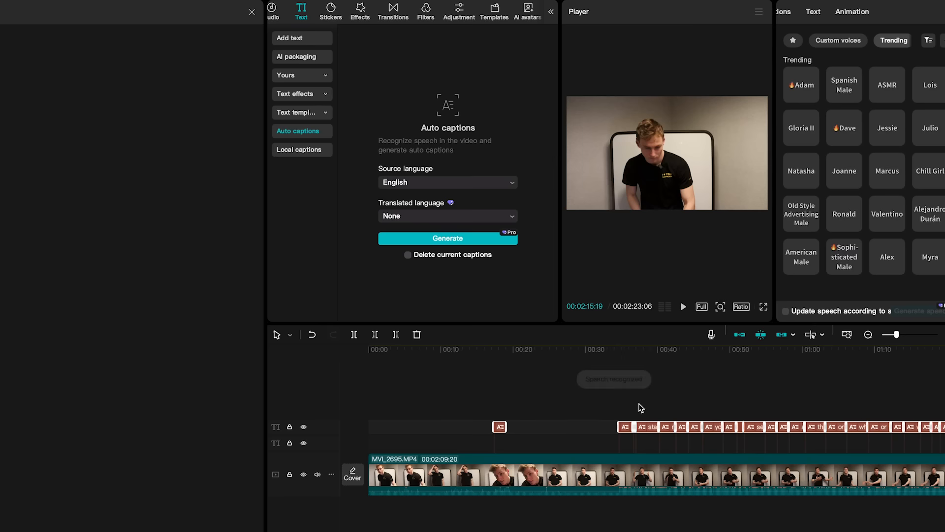
Review the generated captions on the timeline and in the preview between about 00:00:48 and 00:00:55.
scroll(640, 407, up, 4)
scroll(640, 407, down, 3)
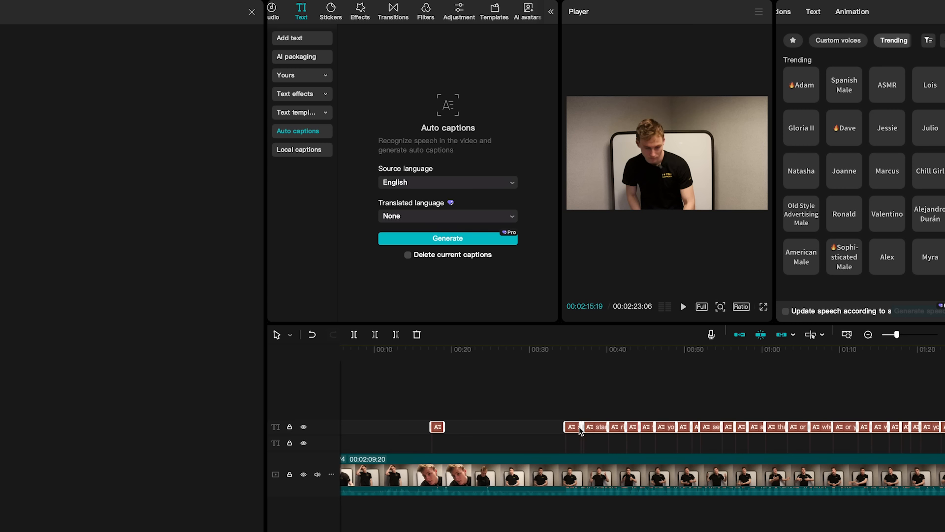
drag(582, 351, 673, 351)
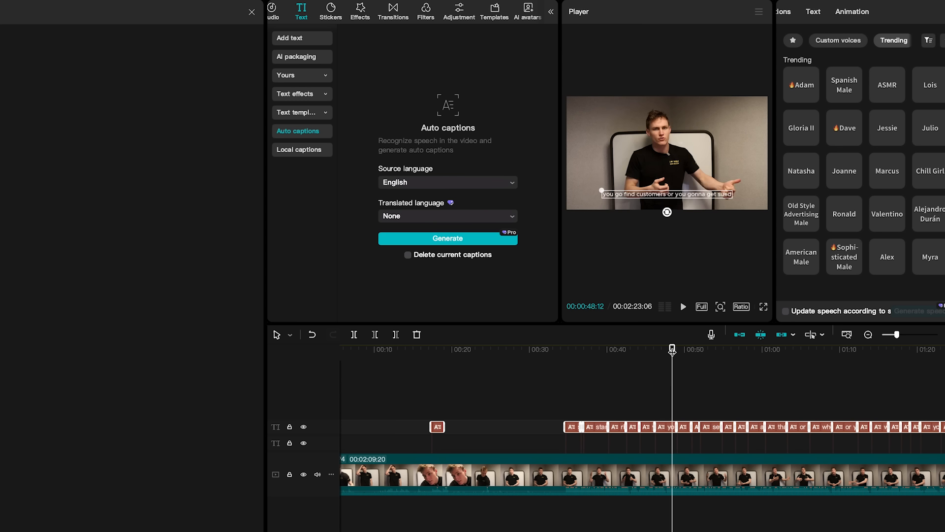
scroll(677, 428, up, 3)
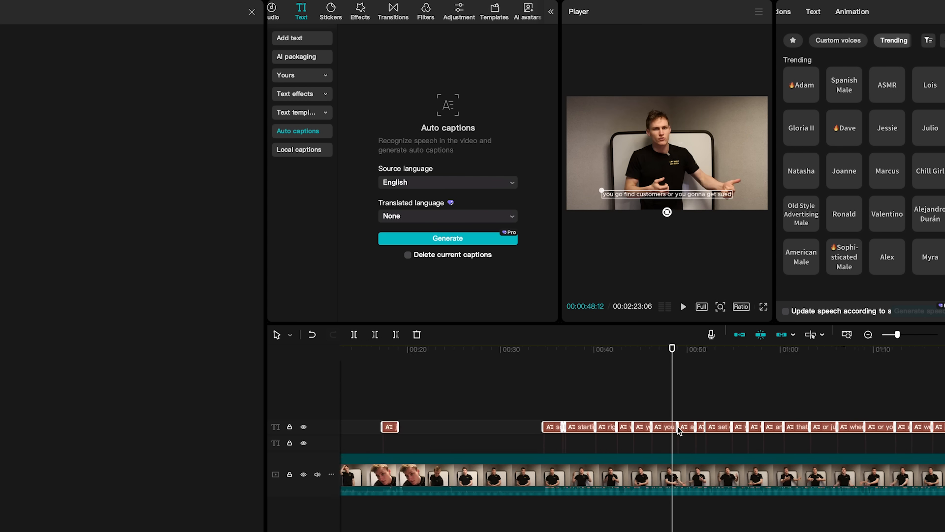
click(652, 431)
scroll(652, 431, up, 3)
scroll(651, 432, down, 3)
drag(672, 350, 763, 351)
scroll(736, 401, down, 5)
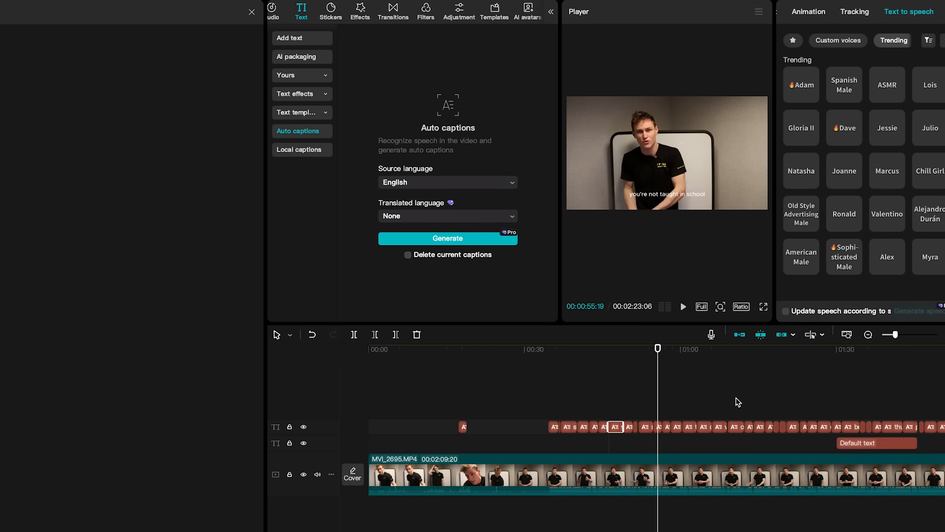
Delete the default text clip at about 00:01:30 from beneath the captions.
mouse_move(585, 350)
mouse_down()
mouse_move(823, 350)
mouse_move(594, 358)
mouse_up()
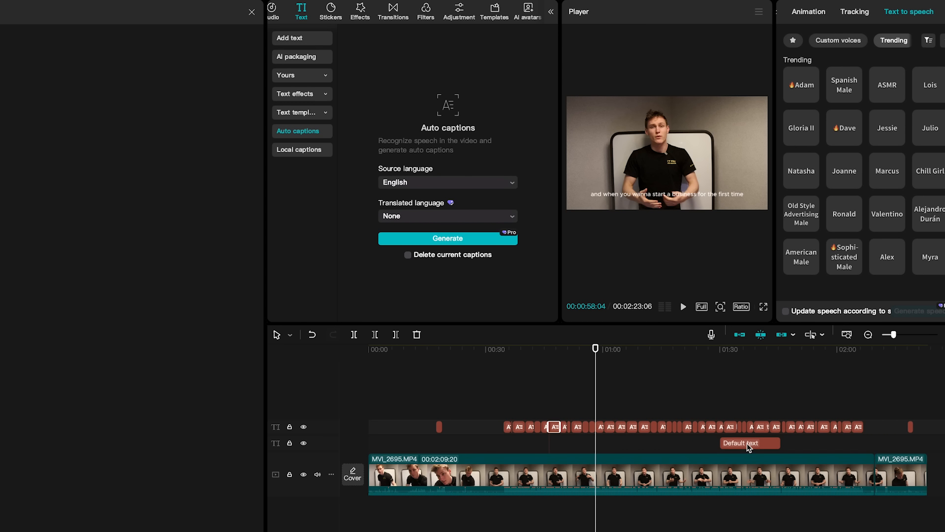
key(Delete)
scroll(587, 435, up, 2)
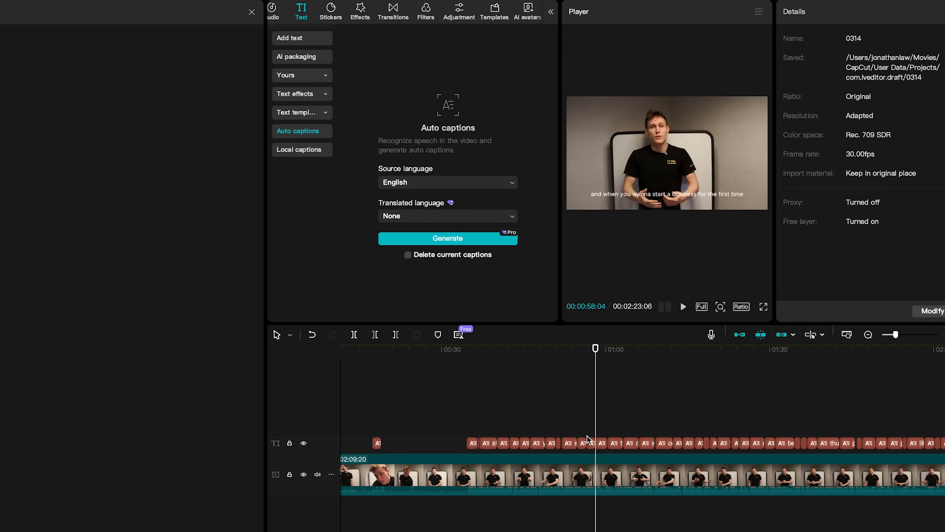
Select the caption at about 00:00:58 and skim the captions across the whole clip.
click(587, 436)
scroll(587, 436, up, 1)
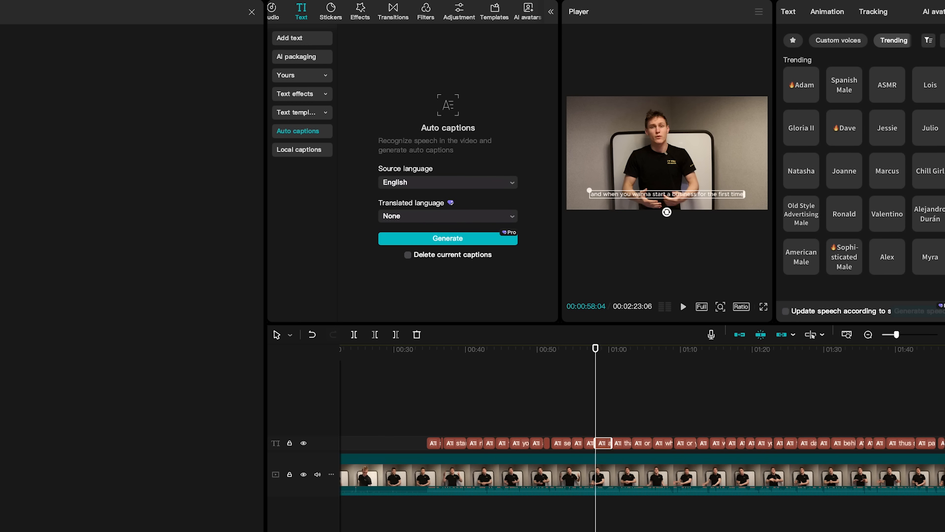
scroll(602, 456, down, 1)
scroll(602, 457, down, 1)
click(475, 351)
click(645, 354)
drag(645, 356, 671, 355)
Check the first caption of the clip at about 00:00:17.
click(415, 356)
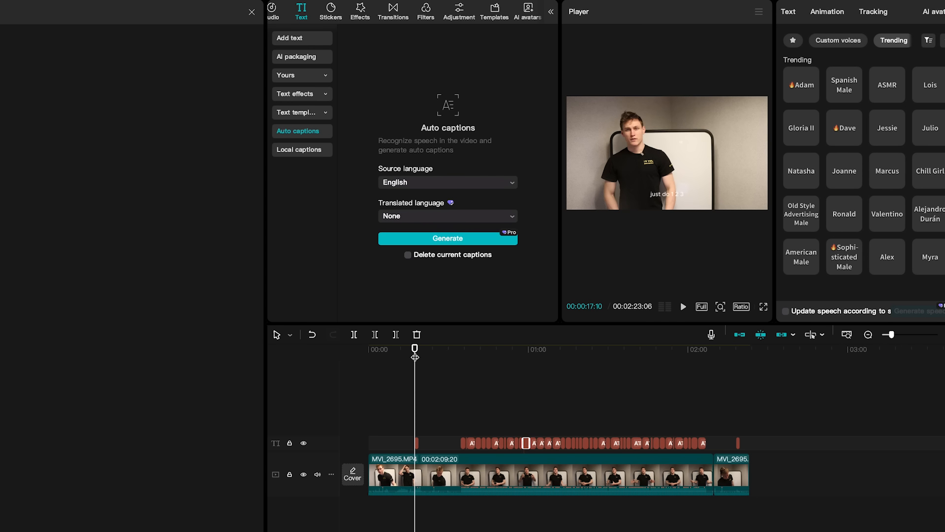
scroll(422, 439, up, 3)
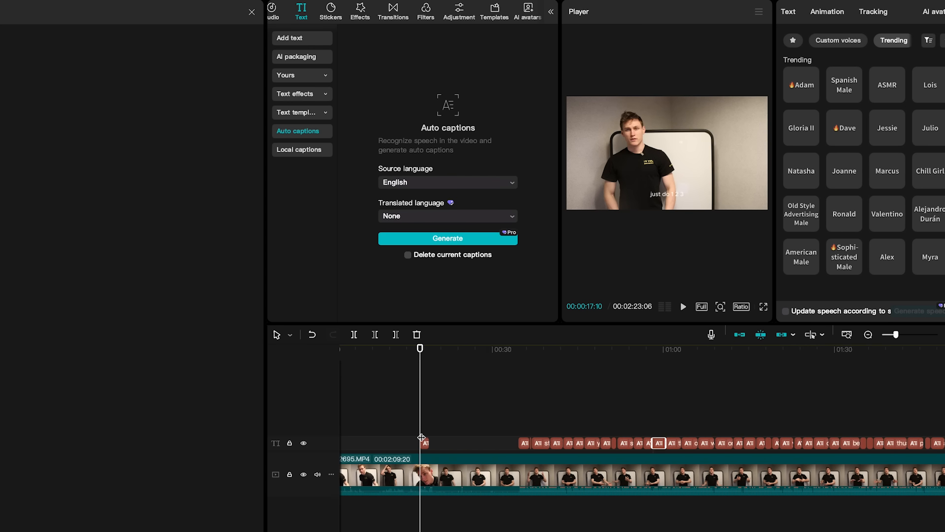
click(427, 443)
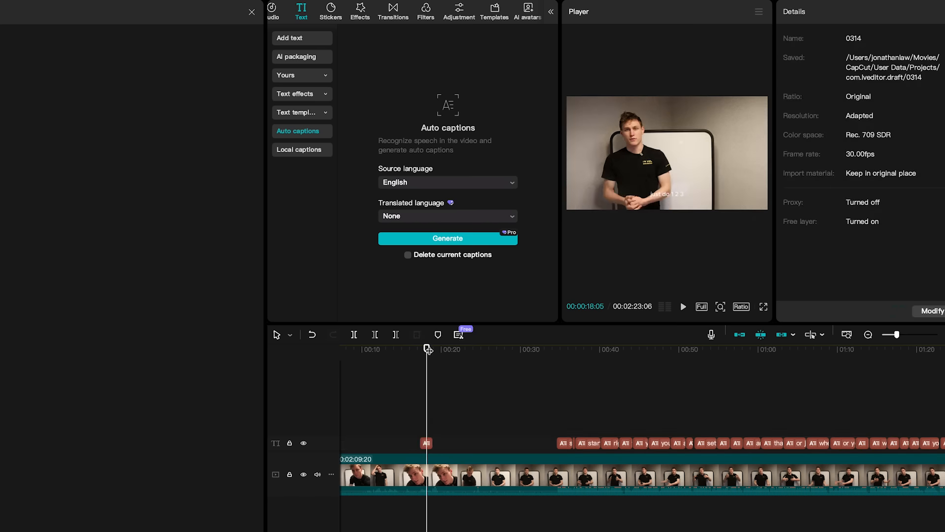
Extend the first caption, "just do 1 2 3", so that it ends at about 00:00:25.
scroll(425, 442, up, 1)
click(427, 443)
drag(438, 441, 498, 441)
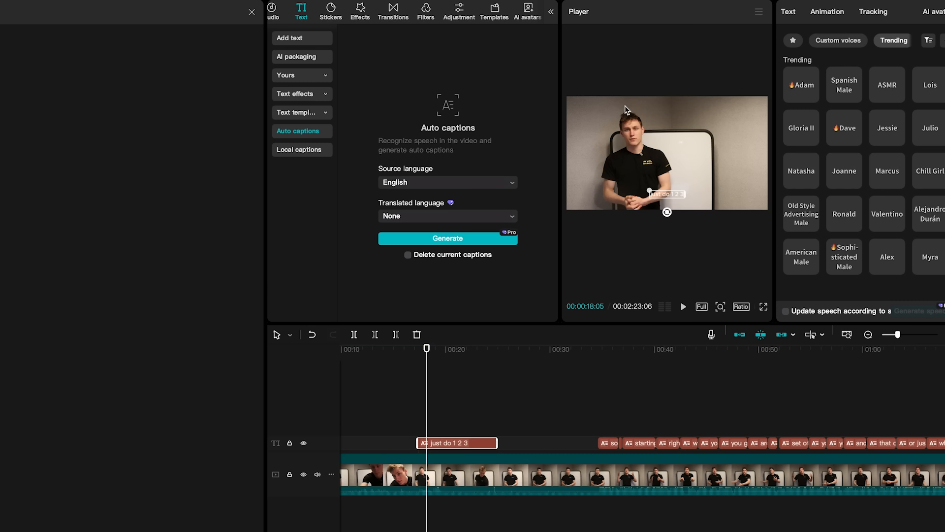
Enlarge the "just do 1 2 3" caption to about two thirds of the frame width and move it slightly upward in the preview.
scroll(411, 414, up, 1)
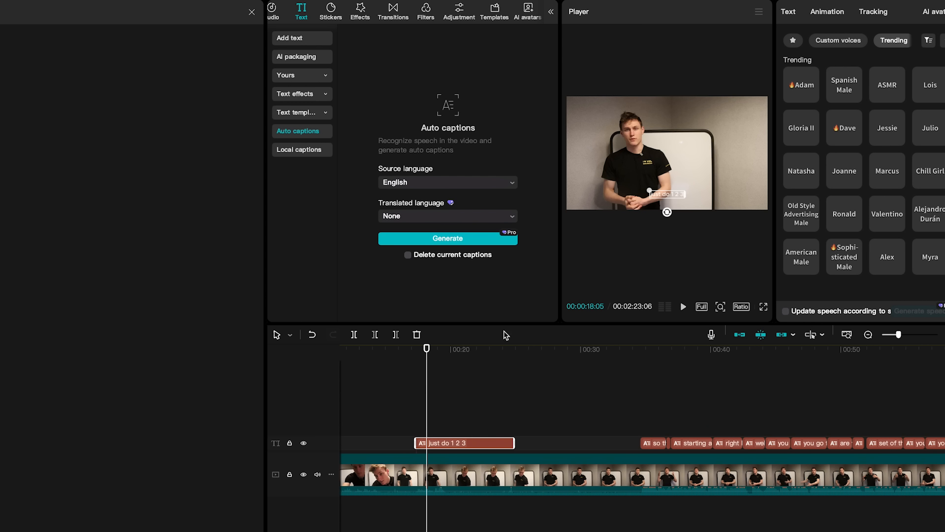
scroll(426, 454, up, 1)
scroll(649, 190, up, 6)
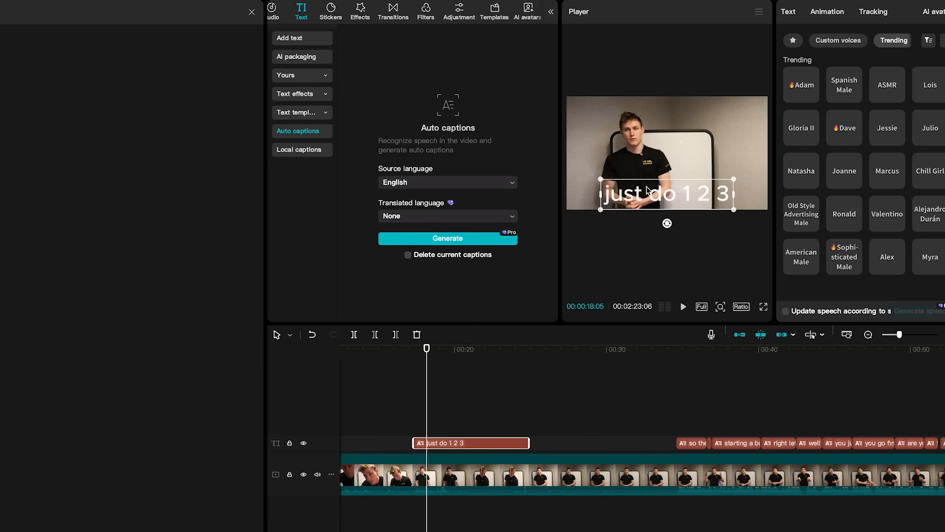
drag(647, 187, 647, 180)
click(634, 127)
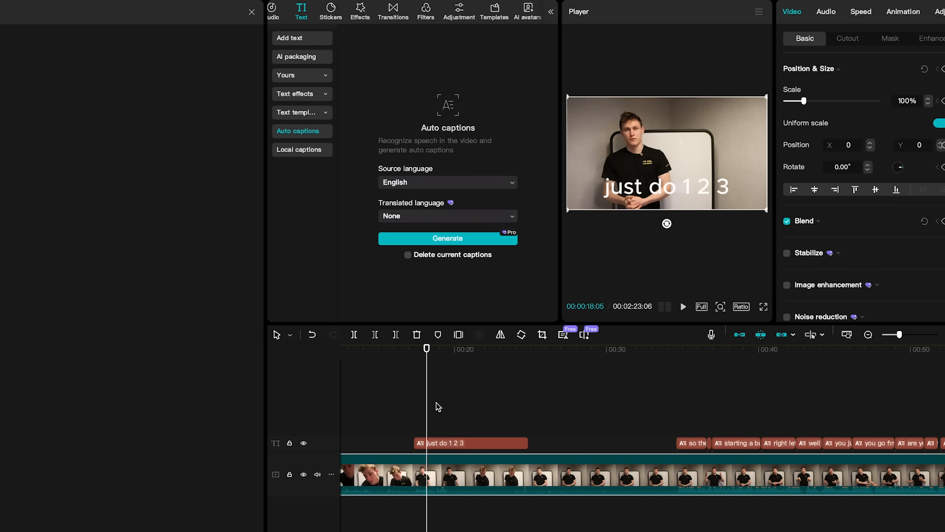
Generate text-to-speech audio for the "just do 1 2 3" caption with the Old Style Advertising Male voice.
click(458, 443)
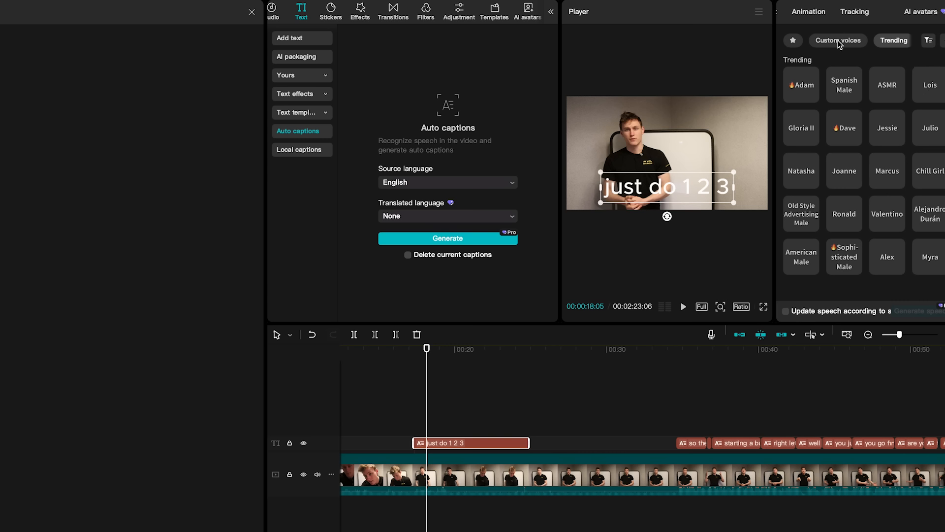
click(943, 42)
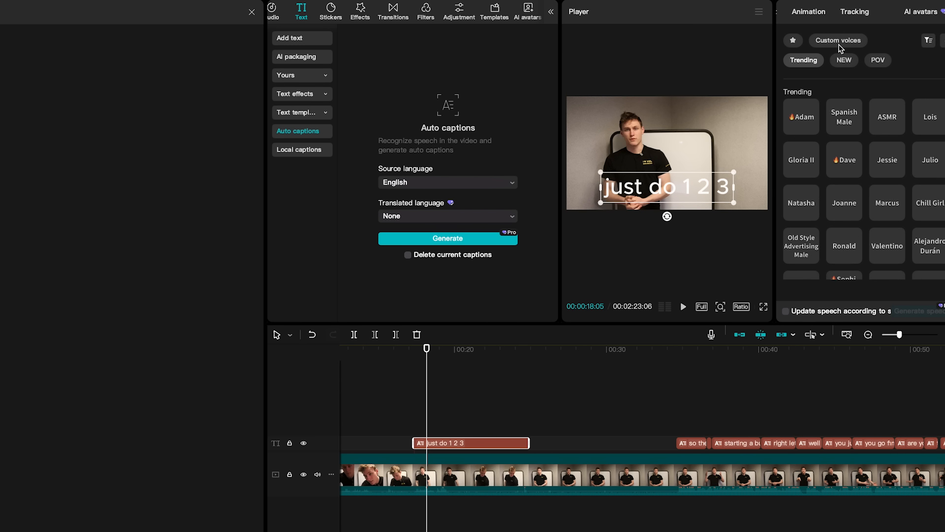
click(942, 40)
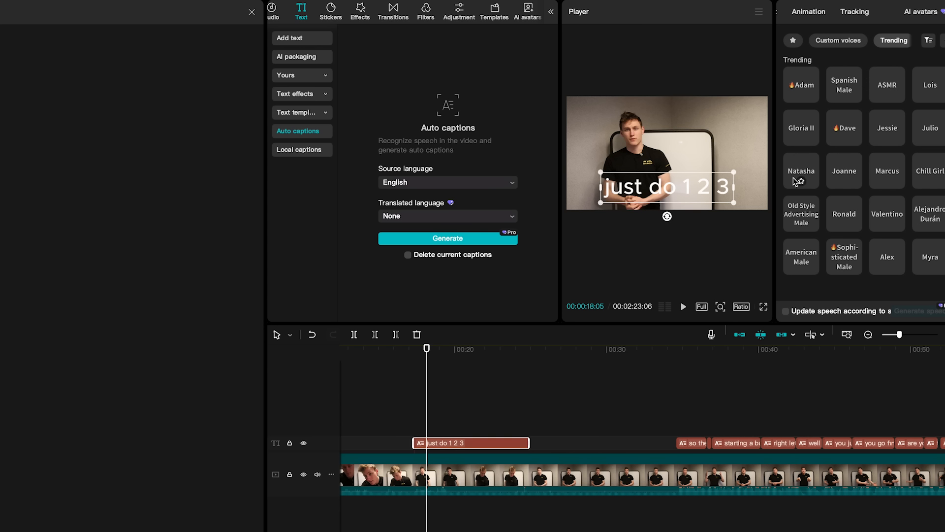
click(789, 212)
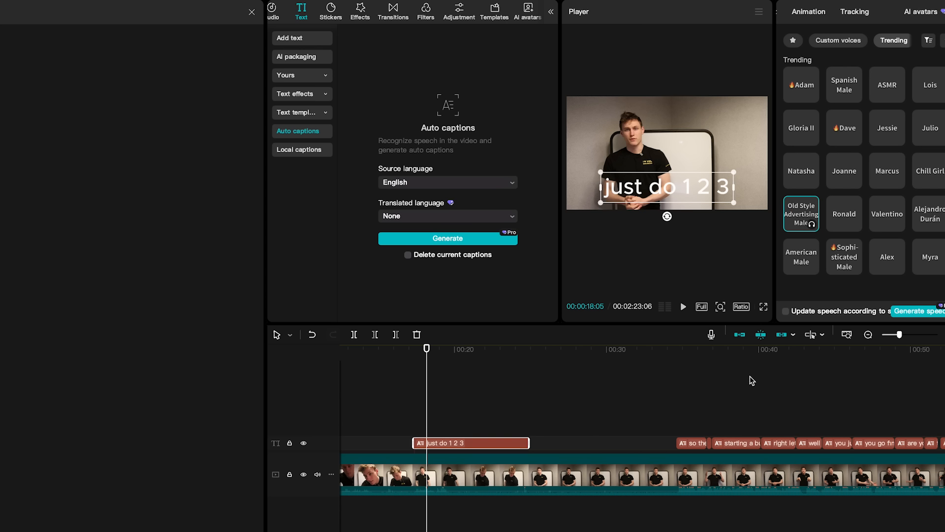
click(908, 315)
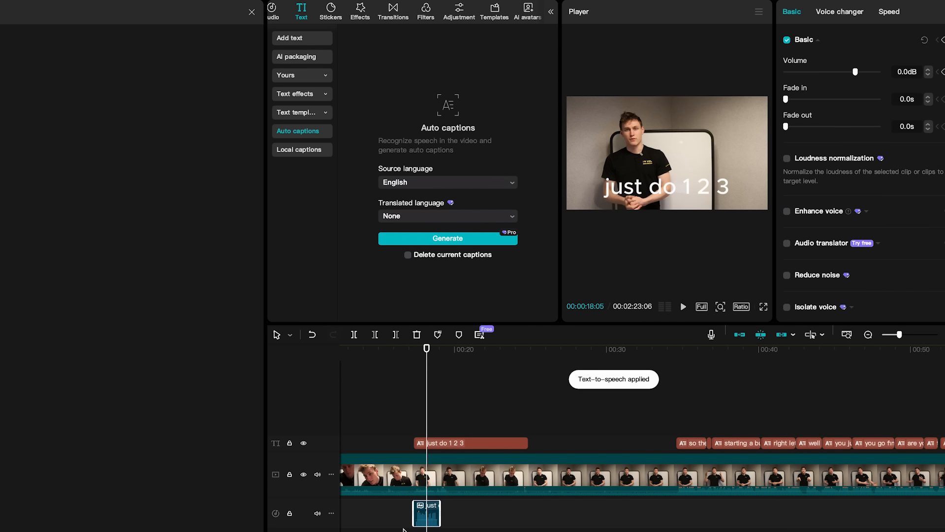
Examine the generated speech clip and its caption around 00:00:18, and check how they sit within the whole timeline.
scroll(404, 529, up, 3)
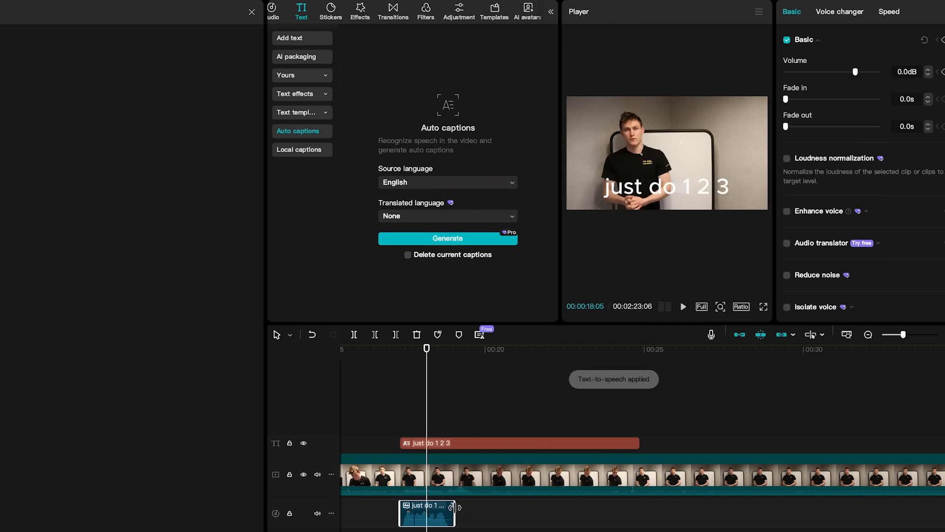
scroll(418, 502, up, 2)
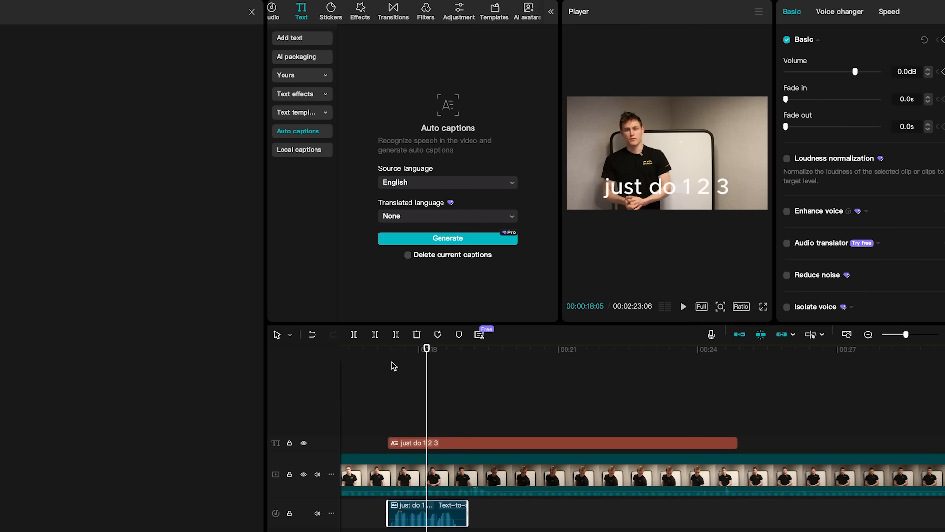
drag(394, 366, 461, 361)
scroll(457, 432, down, 4)
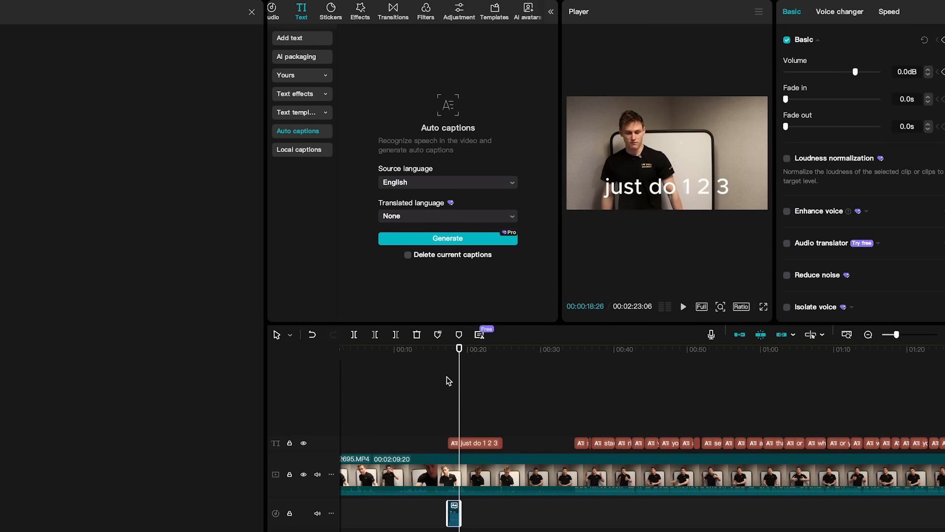
drag(459, 351, 455, 350)
scroll(500, 418, down, 2)
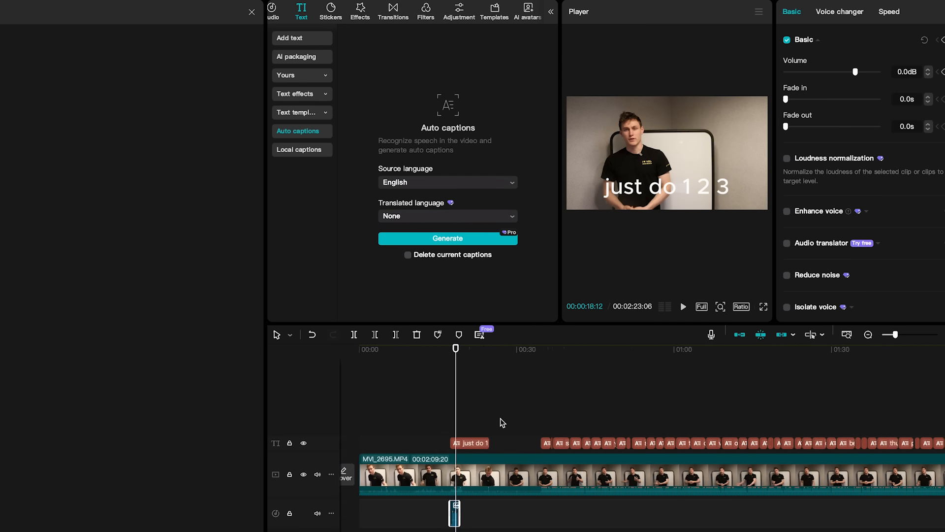
scroll(501, 422, down, 4)
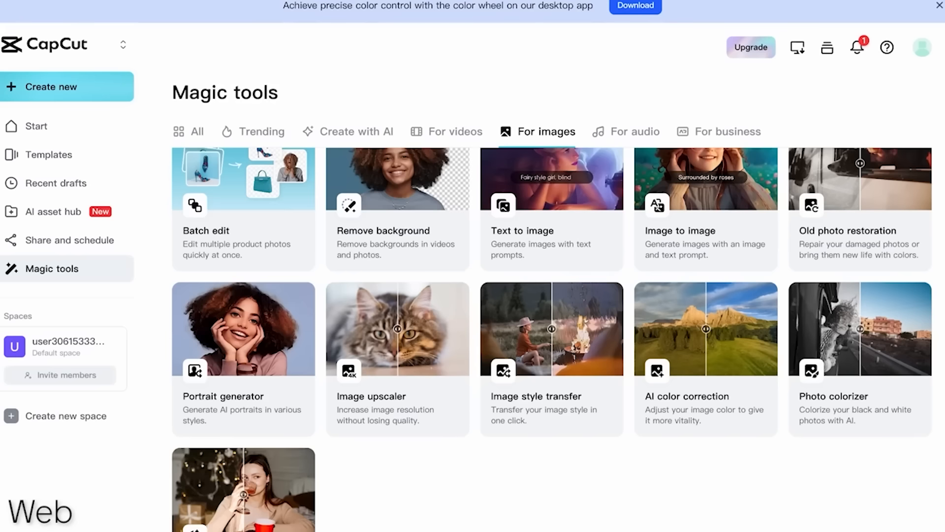
Switch to CapCut Web and look through the Magic tools available for images.
drag(172, 93, 329, 90)
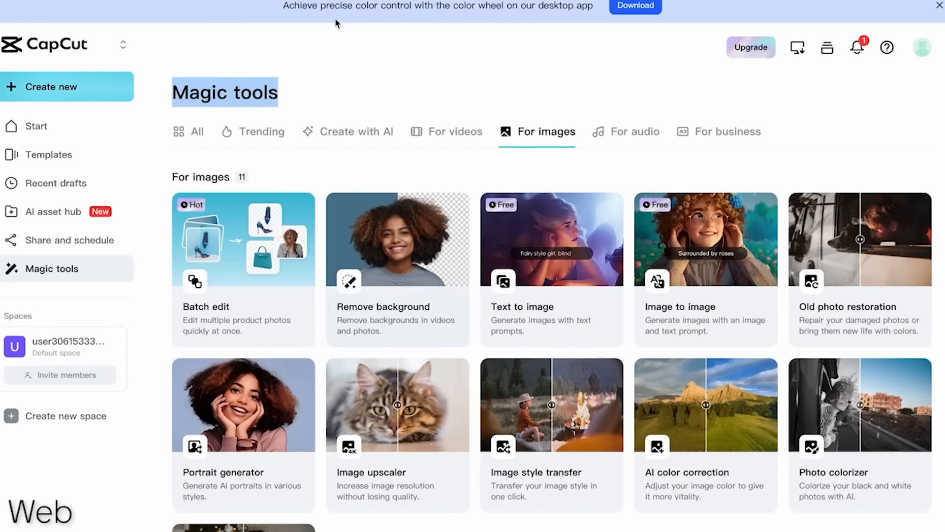
click(460, 56)
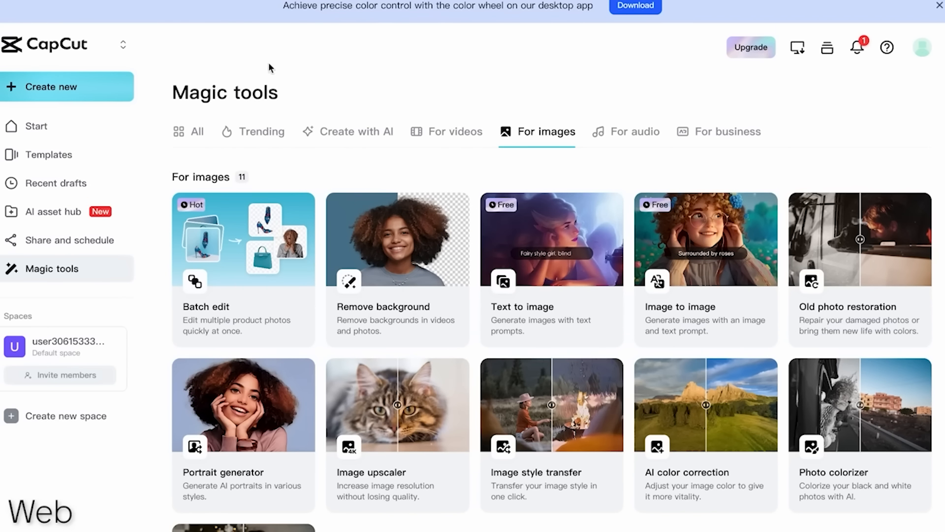
scroll(522, 201, down, 1)
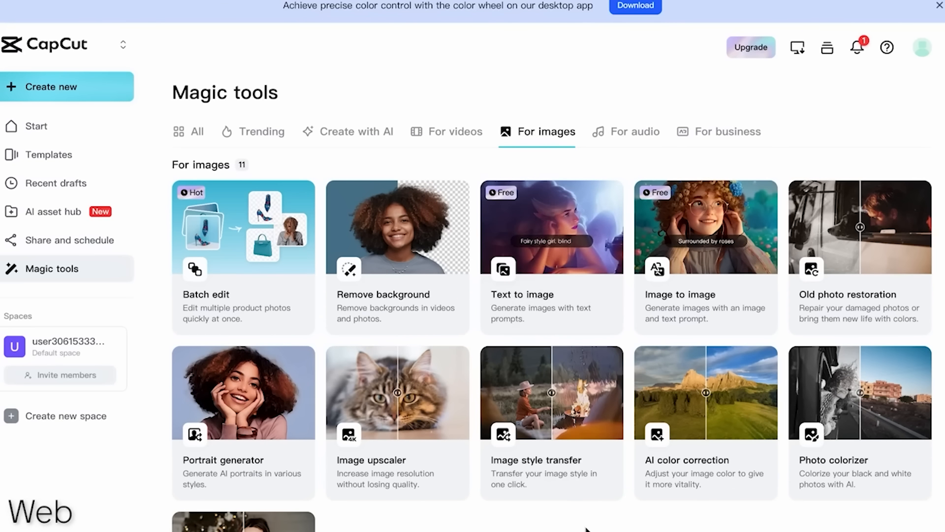
scroll(542, 394, down, 3)
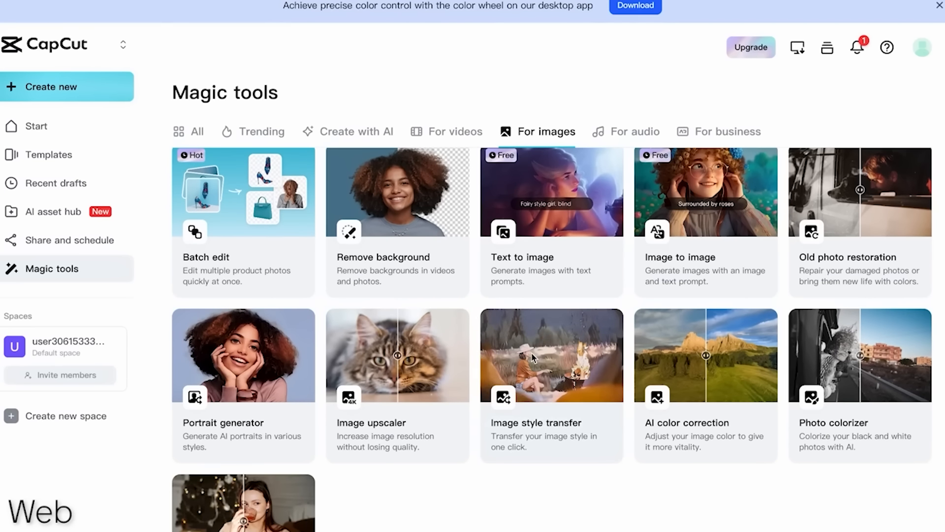
scroll(640, 356, down, 5)
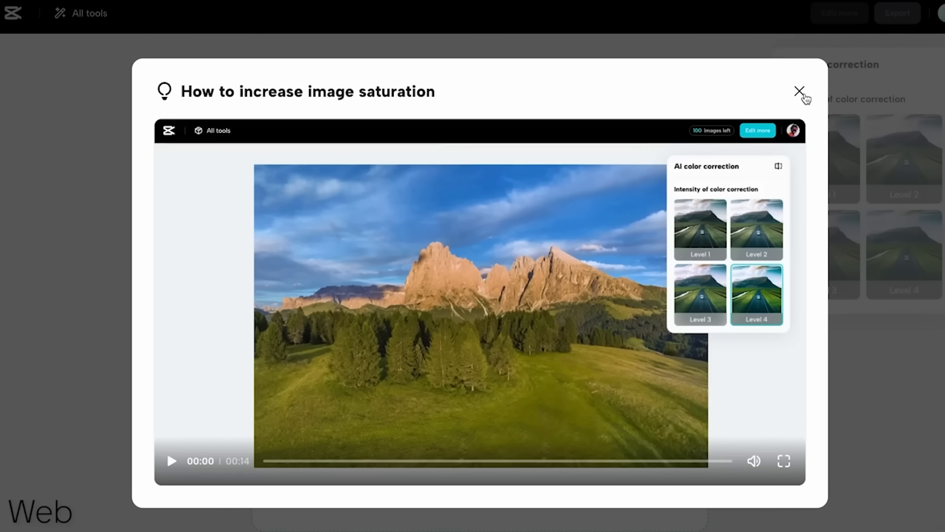
Dismiss the color correction tutorial, compare Levels 1 to 4 on the lake photo, and apply Level 1 with the options placed closer to it.
click(801, 93)
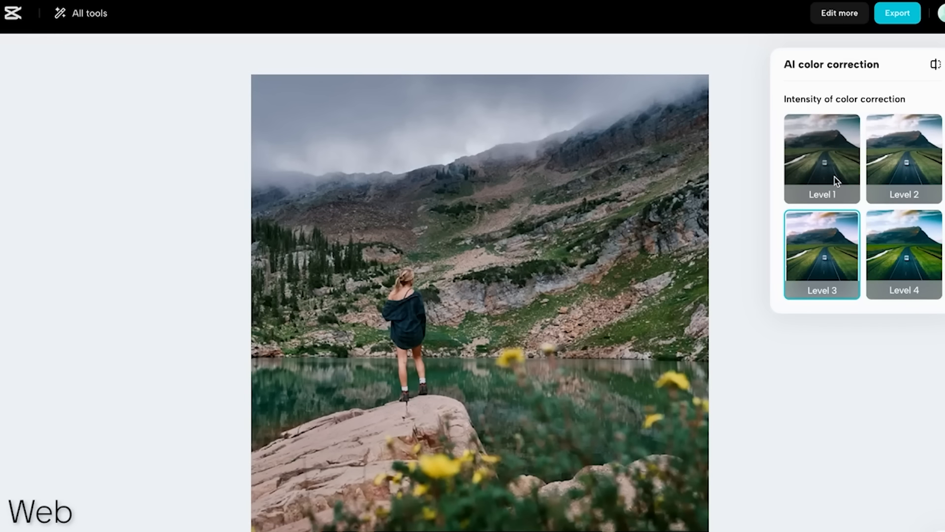
click(821, 142)
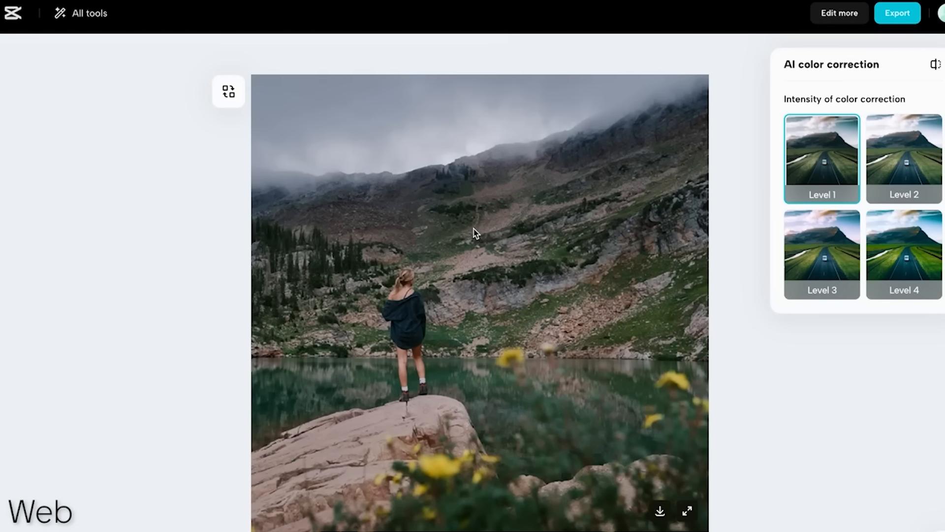
click(897, 164)
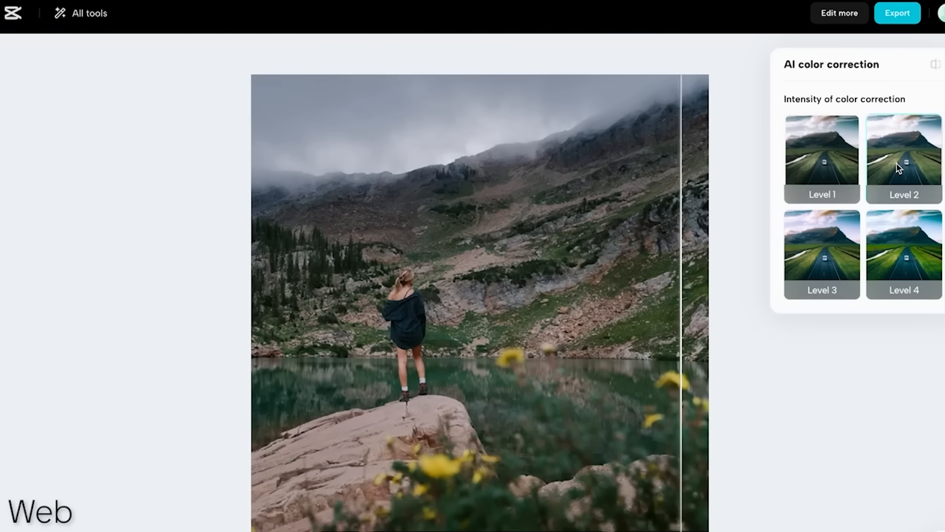
click(834, 260)
click(896, 258)
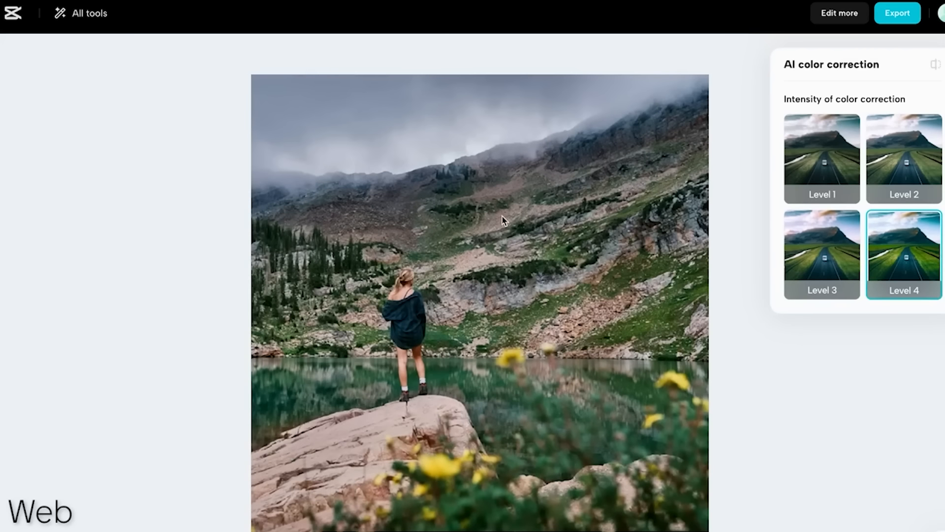
click(822, 253)
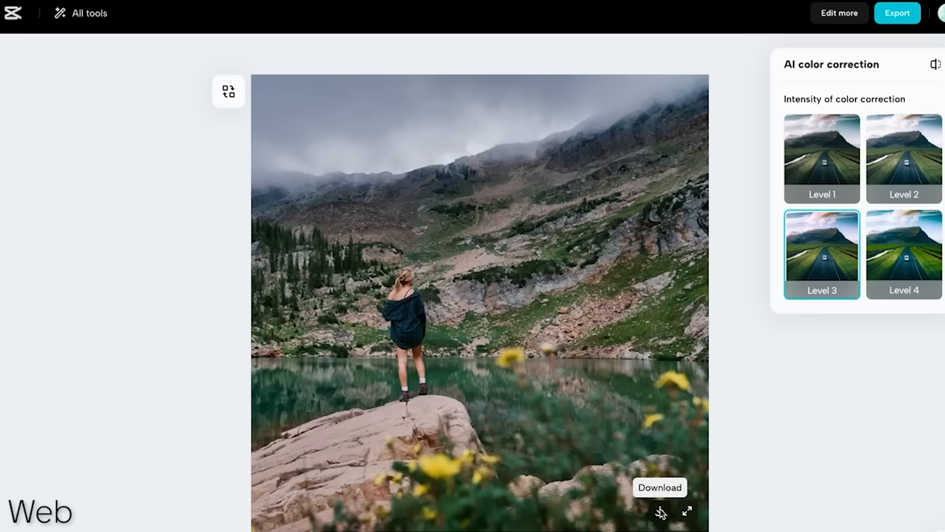
click(814, 153)
drag(789, 64, 763, 75)
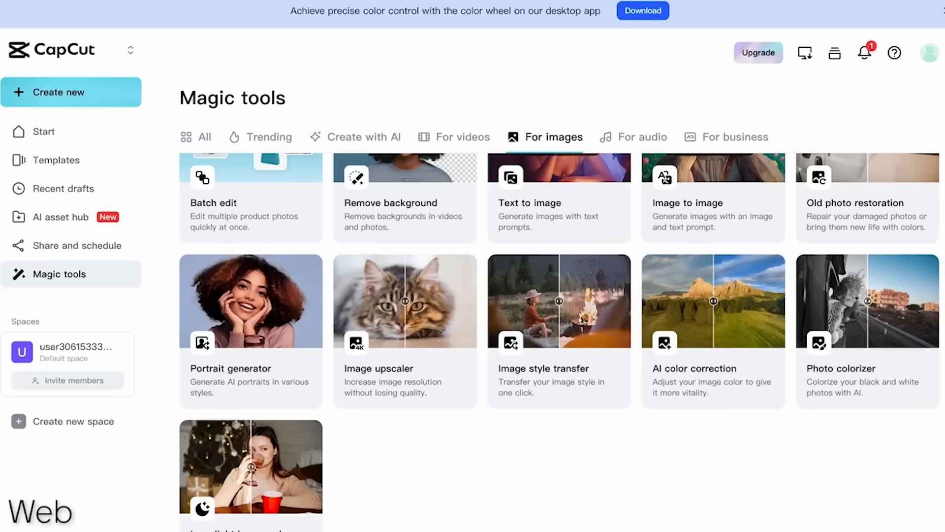
Look over the Magic tools for videos and return to the image tools.
scroll(462, 205, up, 3)
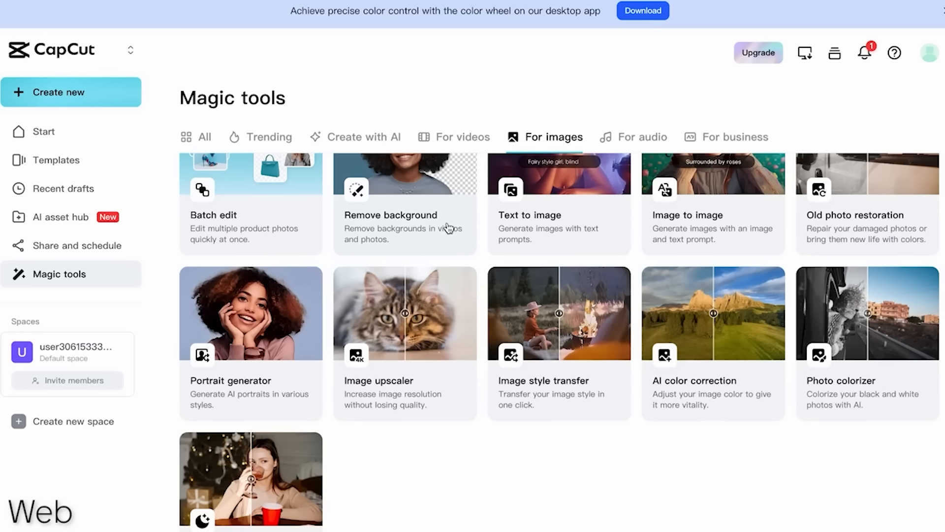
click(477, 137)
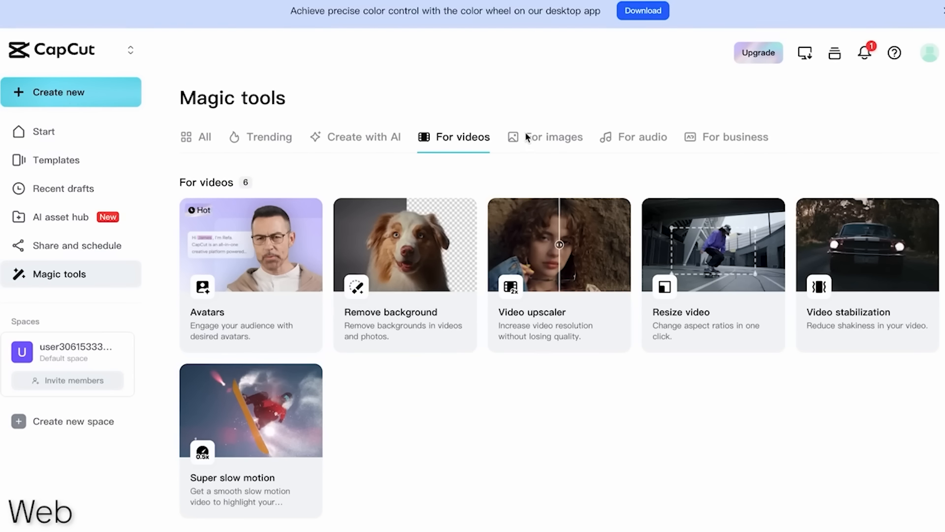
click(554, 136)
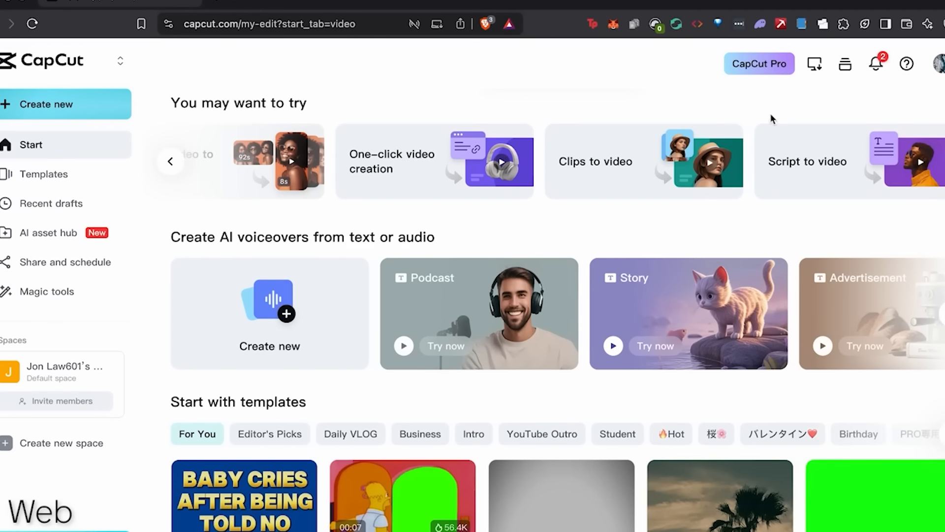
Open the Script to video tool, dismiss its tutorial, and start a Customized AI writer prompt.
click(863, 154)
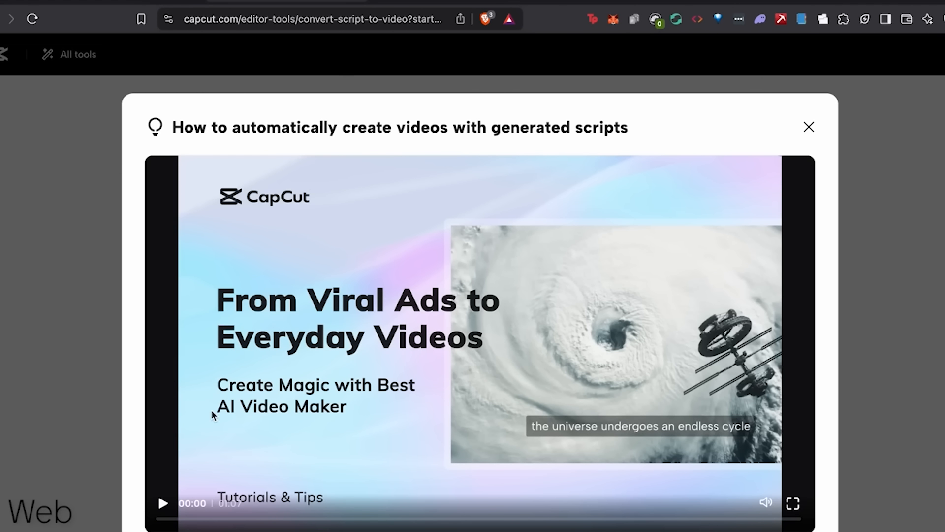
click(809, 125)
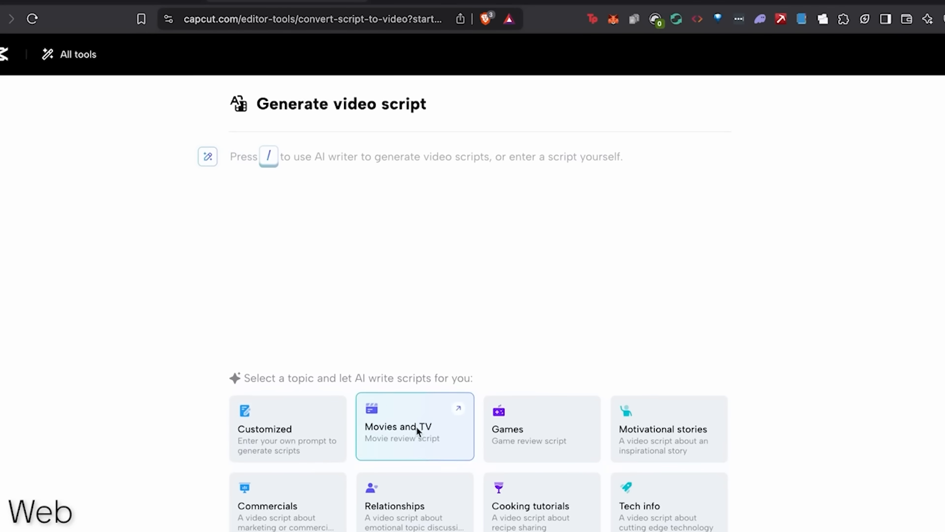
click(276, 415)
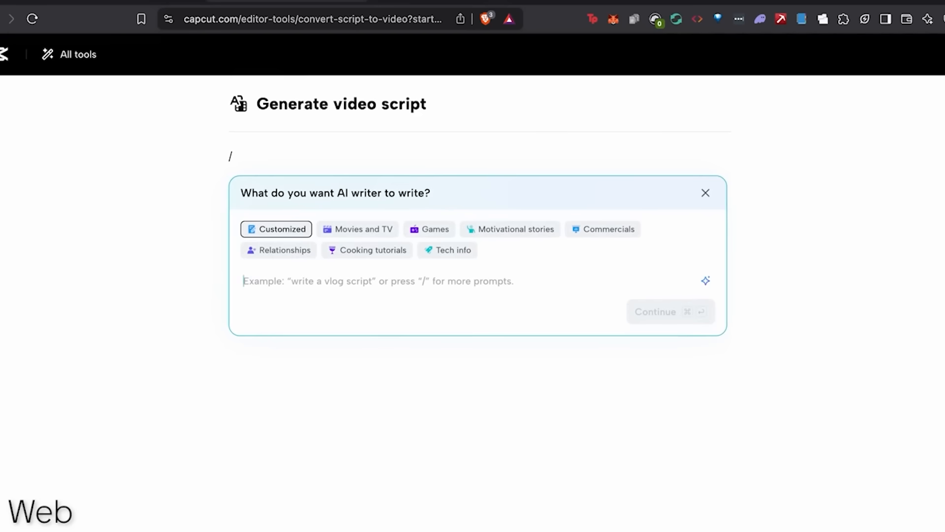